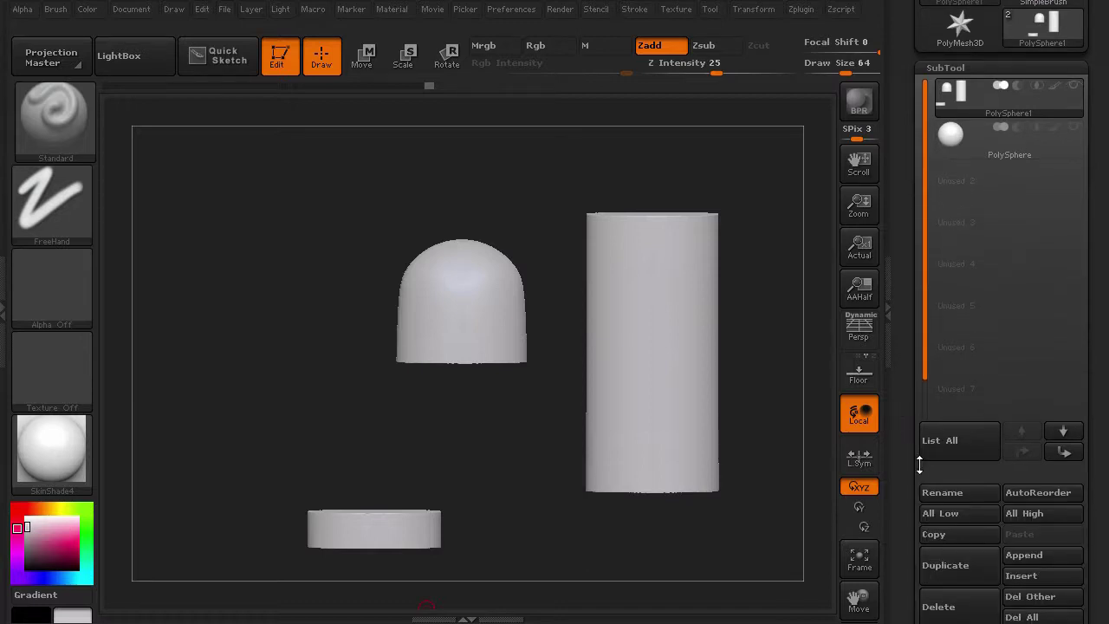
Step: Delete the active subtool containing the dome and cylinder shapes, and duplicate the remaining PolySphere subtool
{"action": "left_click", "coordinate": [934, 607]}
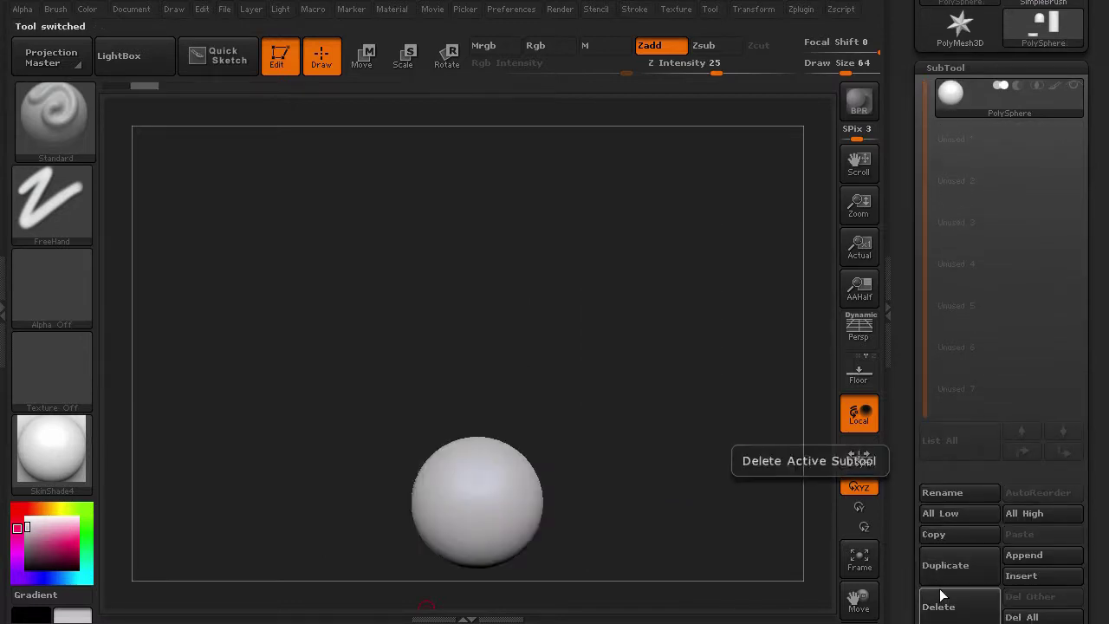
{"action": "left_click", "coordinate": [949, 559]}
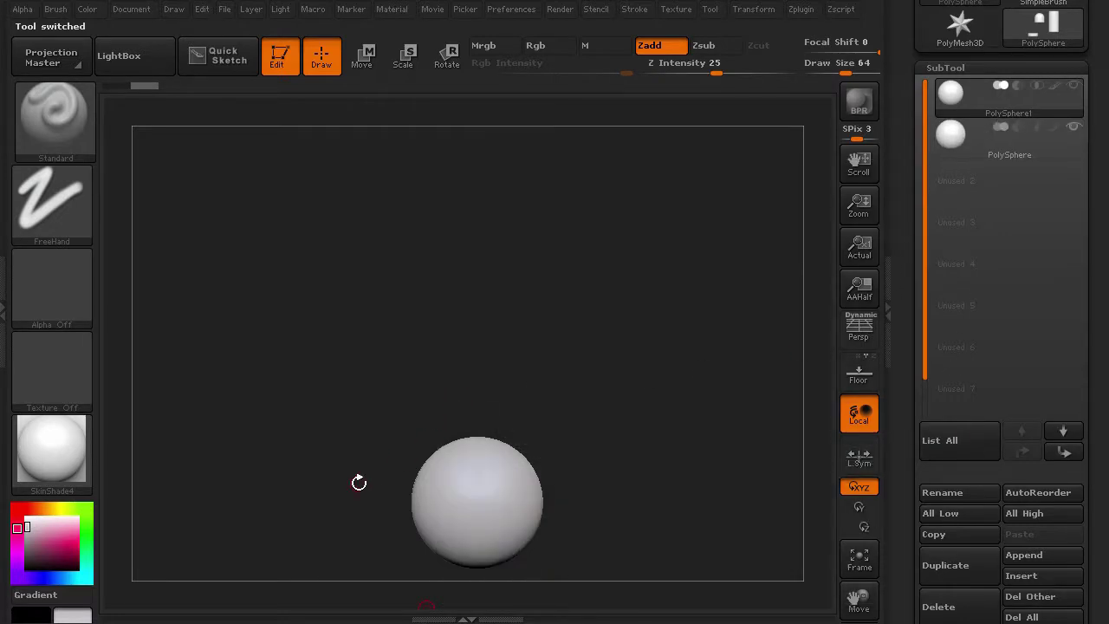
{"action": "left_click_drag", "start_coordinate": [358, 482], "coordinate": [279, 383], "text": "alt"}
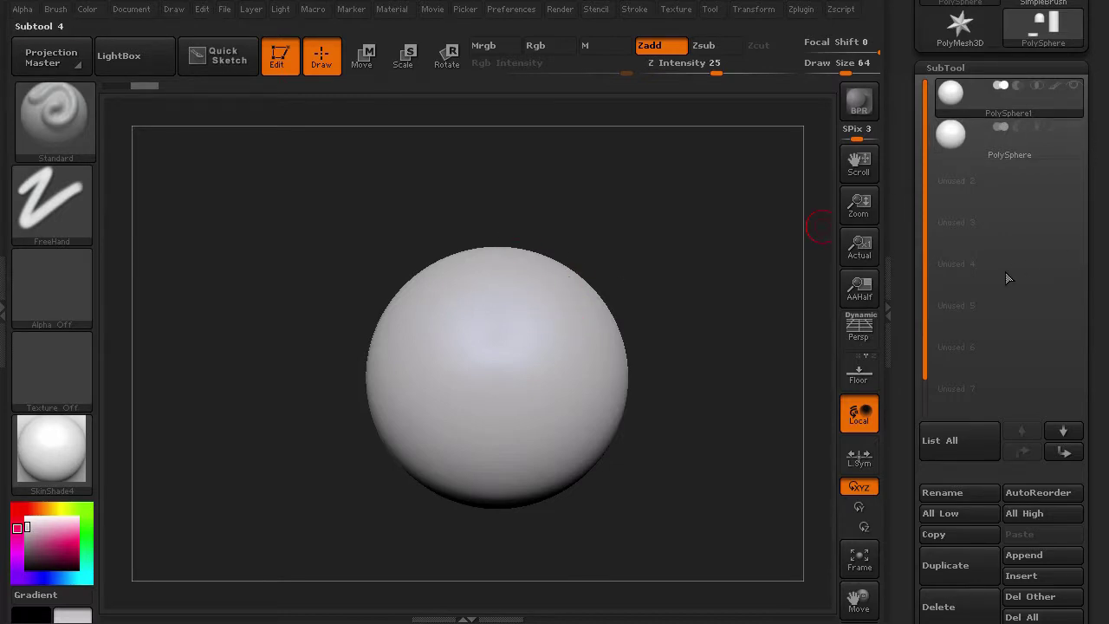
Step: Initialize the duplicated sphere as a QCube with X, Y and Z resolution 2
{"action": "left_click_drag", "start_coordinate": [898, 478], "coordinate": [897, 276]}
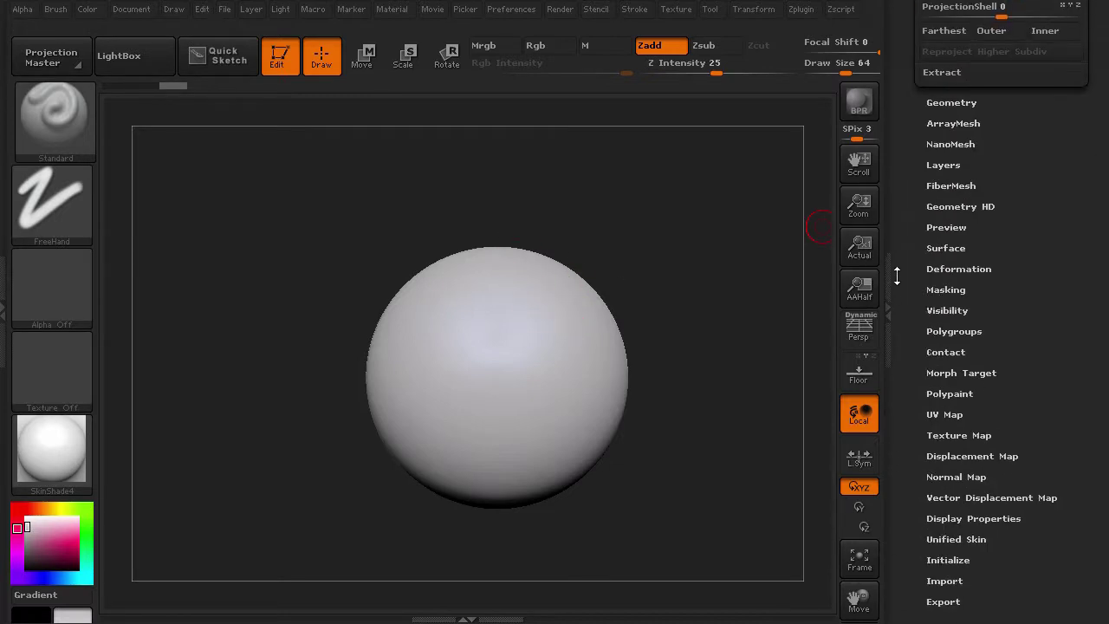
{"action": "left_click_drag", "start_coordinate": [908, 383], "coordinate": [912, 345]}
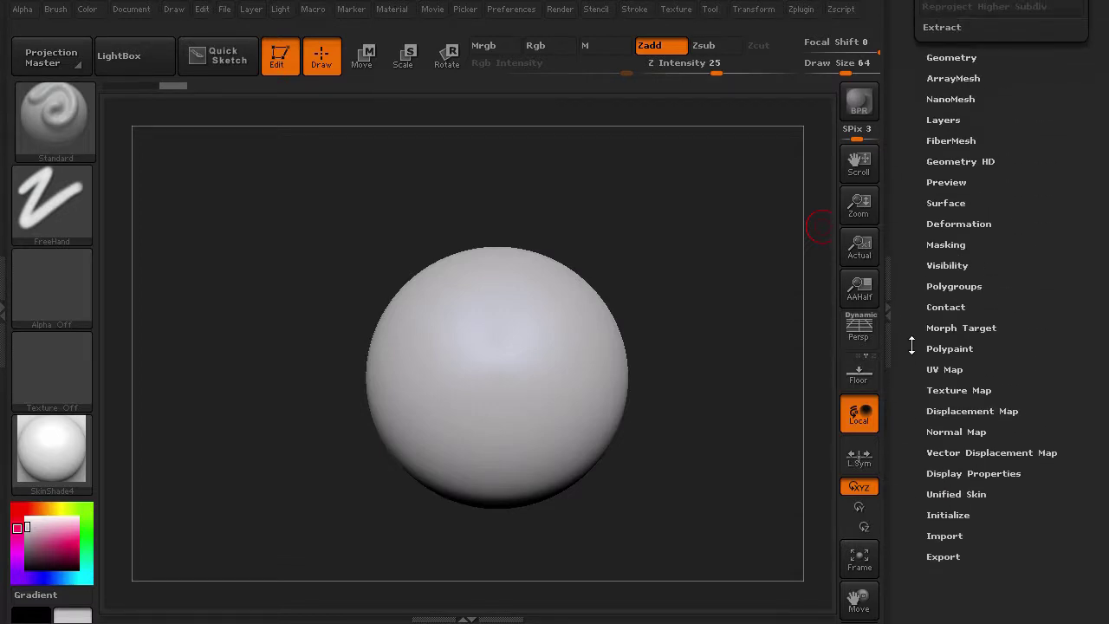
{"action": "left_click", "coordinate": [937, 515]}
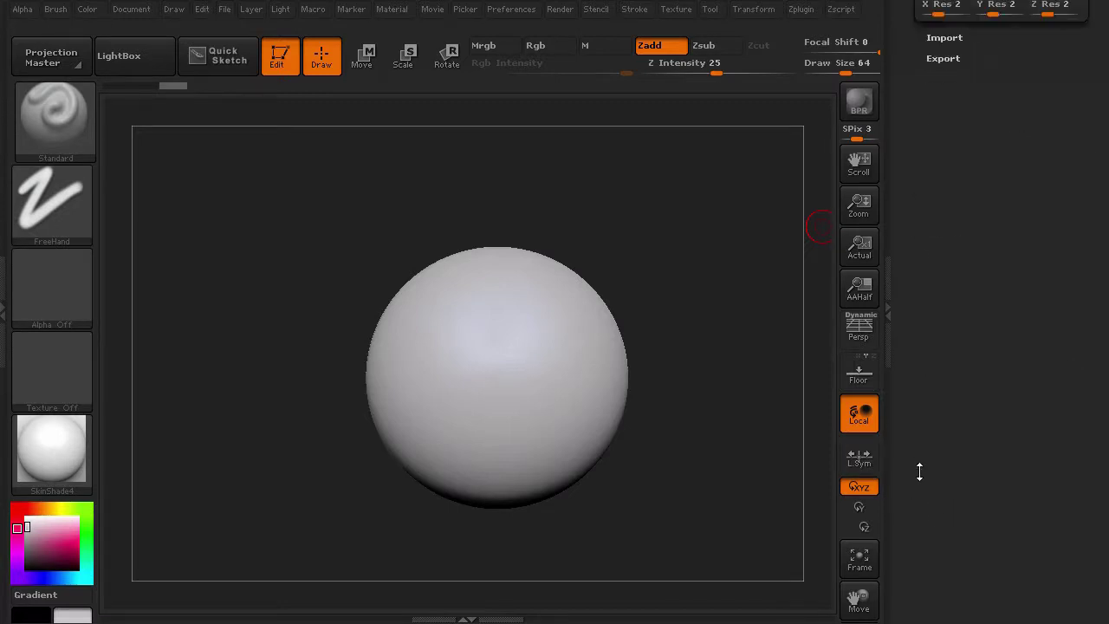
{"action": "left_click_drag", "start_coordinate": [914, 509], "coordinate": [914, 494]}
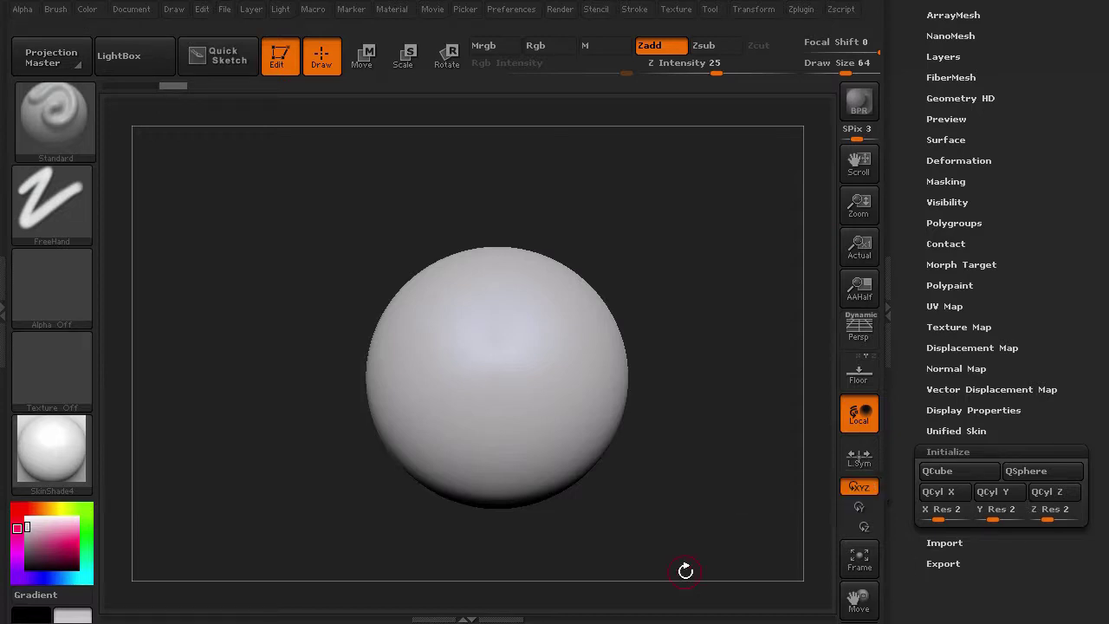
{"action": "left_click", "coordinate": [948, 475]}
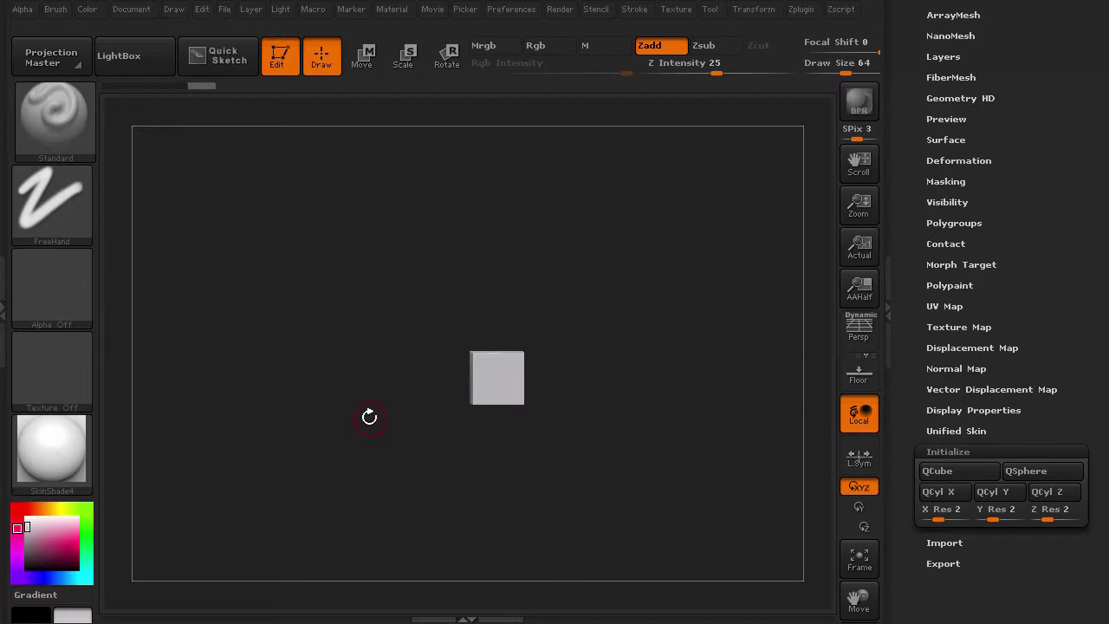
{"action": "left_click_drag", "start_coordinate": [344, 395], "coordinate": [558, 491], "text": "alt"}
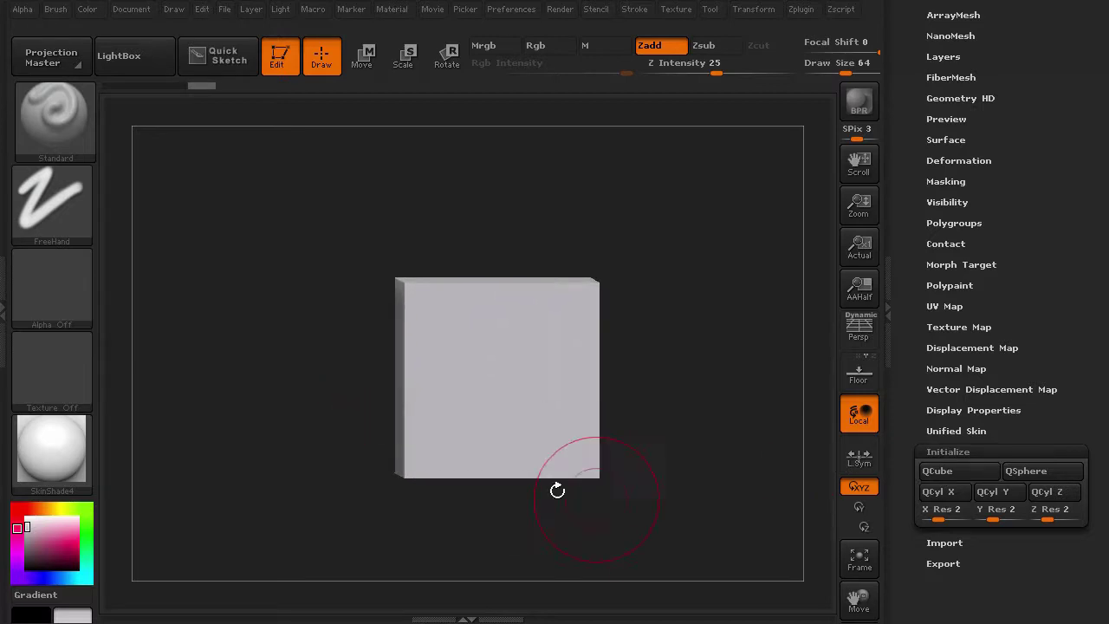
Step: Display the polyframe and reinitialize the QCube with X, Y and Z resolution set to 3
{"action": "key", "text": "shift+f"}
{"action": "left_click_drag", "start_coordinate": [342, 491], "coordinate": [722, 486]}
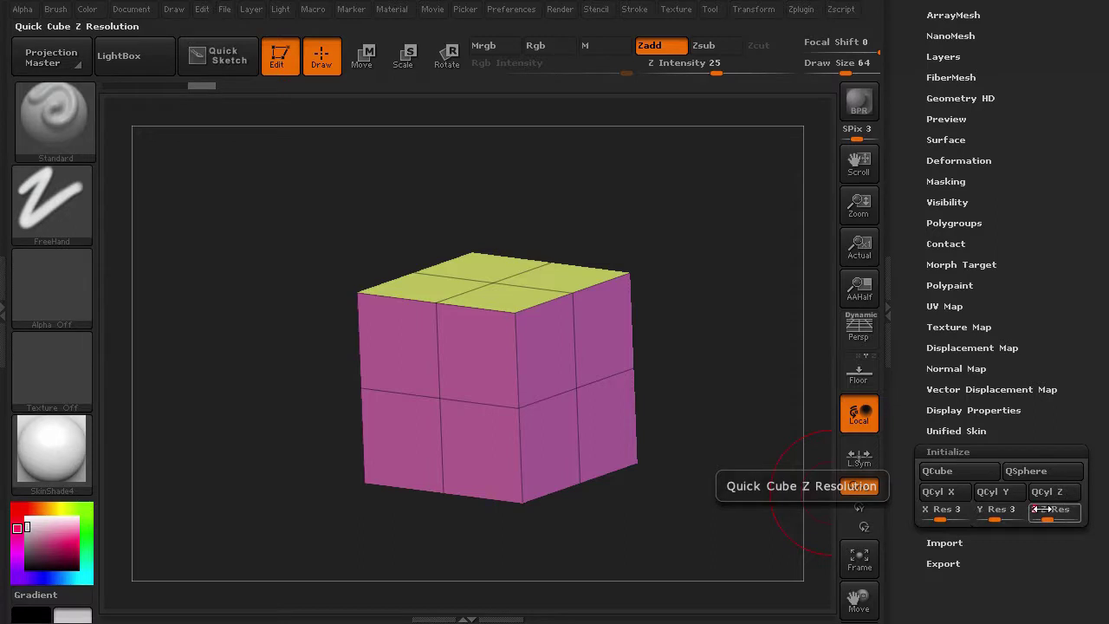
{"action": "left_click", "coordinate": [962, 470]}
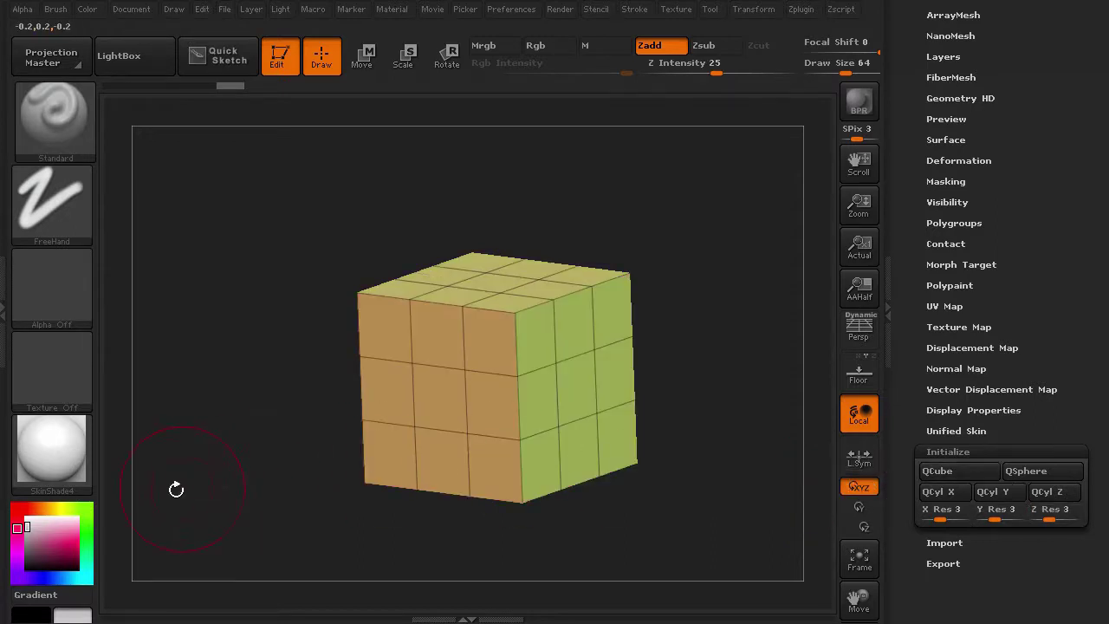
Step: Isolate the cube's front and side polygroups in turn, restore full visibility, and examine the cube's faces
{"action": "mouse_move", "coordinate": [178, 488]}
{"action": "left_mouse_down"}
{"action": "mouse_move", "coordinate": [198, 431]}
{"action": "mouse_move", "coordinate": [211, 493]}
{"action": "mouse_move", "coordinate": [186, 493]}
{"action": "mouse_move", "coordinate": [265, 463]}
{"action": "mouse_move", "coordinate": [220, 446]}
{"action": "mouse_move", "coordinate": [213, 379]}
{"action": "mouse_move", "coordinate": [307, 400]}
{"action": "mouse_move", "coordinate": [216, 454]}
{"action": "mouse_move", "coordinate": [290, 465]}
{"action": "mouse_move", "coordinate": [294, 456]}
{"action": "mouse_move", "coordinate": [269, 440]}
{"action": "left_mouse_up"}
{"action": "key", "text": "ctrl+shift"}
{"action": "left_click", "coordinate": [391, 435], "text": "ctrl+shift"}
{"action": "left_click", "coordinate": [240, 463], "text": "ctrl+shift"}
{"action": "left_click", "coordinate": [564, 422], "text": "ctrl+shift"}
{"action": "left_click", "coordinate": [237, 470], "text": "ctrl+shift"}
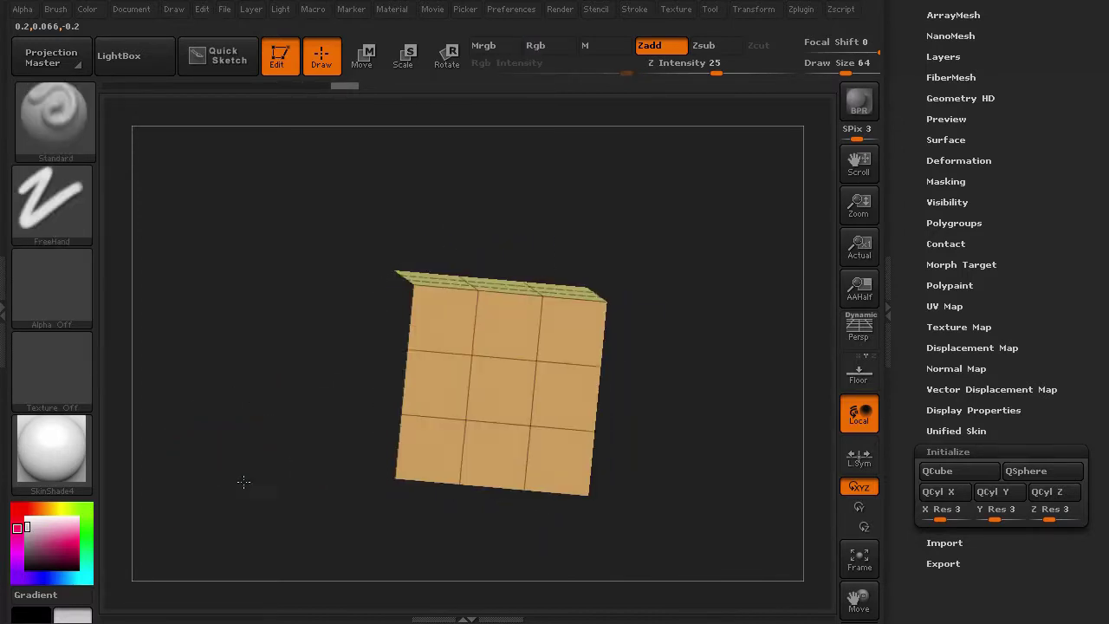
{"action": "mouse_move", "coordinate": [242, 483]}
{"action": "left_mouse_down"}
{"action": "mouse_move", "coordinate": [190, 483]}
{"action": "mouse_move", "coordinate": [214, 505]}
{"action": "mouse_move", "coordinate": [148, 497]}
{"action": "mouse_move", "coordinate": [186, 502]}
{"action": "mouse_move", "coordinate": [216, 408]}
{"action": "mouse_move", "coordinate": [216, 354]}
{"action": "mouse_move", "coordinate": [211, 543]}
{"action": "mouse_move", "coordinate": [176, 535]}
{"action": "mouse_move", "coordinate": [273, 513]}
{"action": "mouse_move", "coordinate": [218, 517]}
{"action": "mouse_move", "coordinate": [223, 525]}
{"action": "mouse_move", "coordinate": [451, 425]}
{"action": "left_mouse_up"}
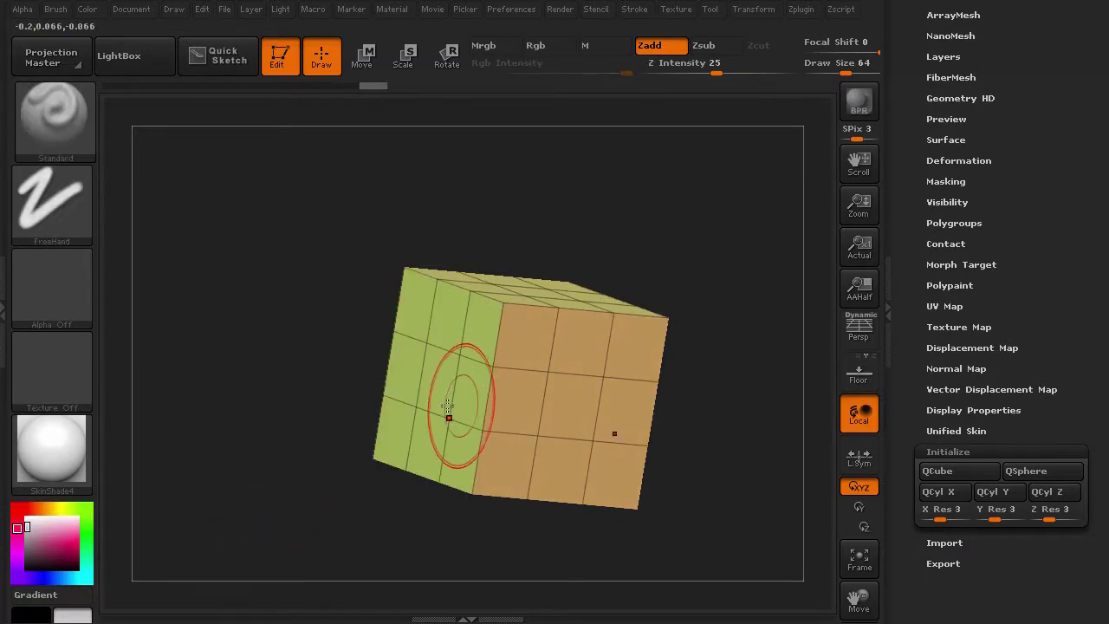
{"action": "mouse_move", "coordinate": [321, 399]}
{"action": "left_mouse_down"}
{"action": "mouse_move", "coordinate": [346, 397]}
{"action": "mouse_move", "coordinate": [242, 396]}
{"action": "mouse_move", "coordinate": [240, 412]}
{"action": "mouse_move", "coordinate": [272, 445]}
{"action": "mouse_move", "coordinate": [256, 398]}
{"action": "mouse_move", "coordinate": [258, 428]}
{"action": "left_mouse_up"}
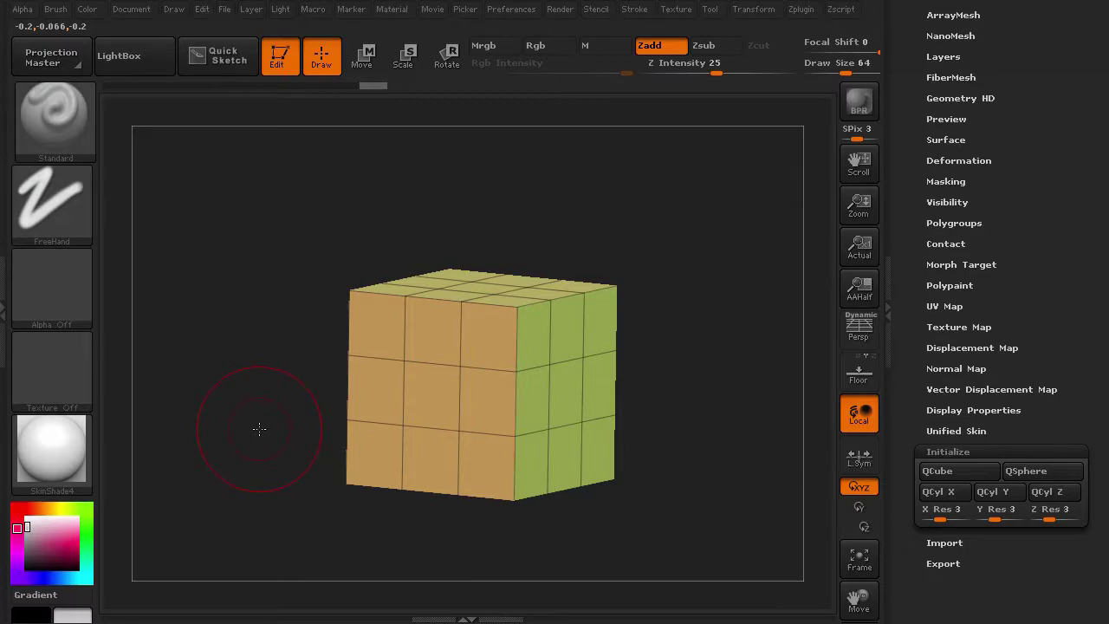
Step: Switch the sculpting brush to ZModeler for editing the cube
{"action": "left_click", "coordinate": [65, 129]}
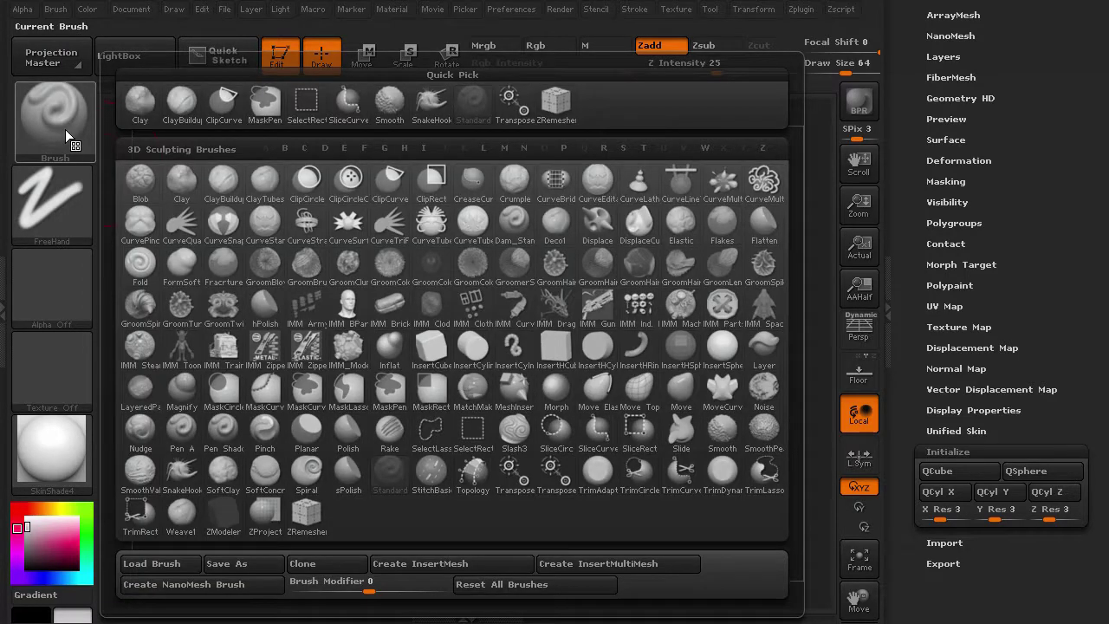
{"action": "key", "text": "z"}
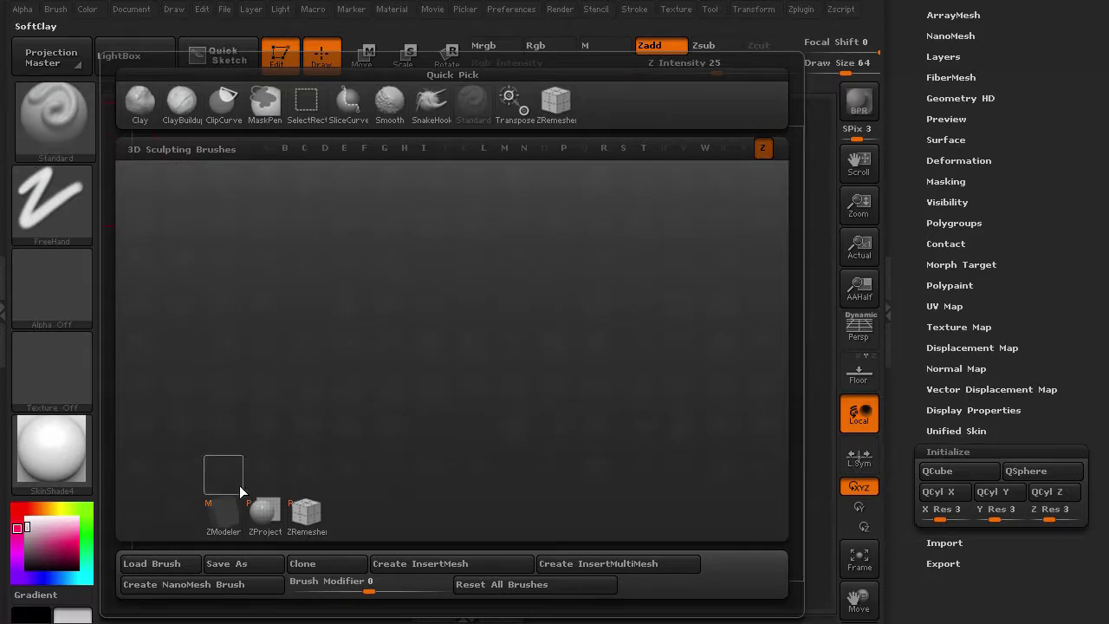
{"action": "mouse_move", "coordinate": [230, 522]}
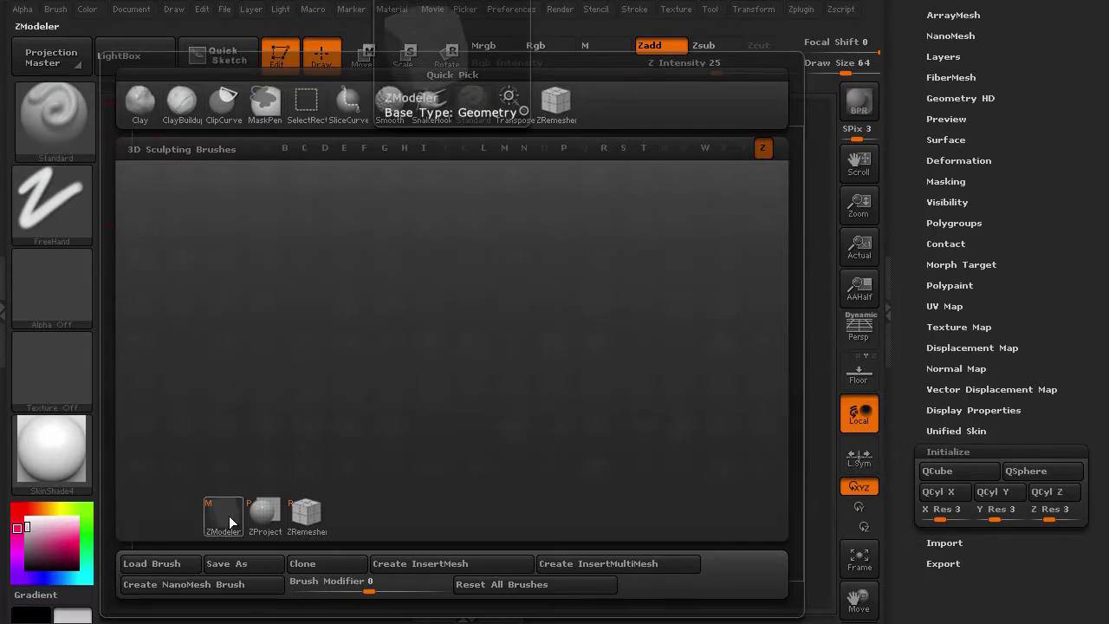
{"action": "left_click", "coordinate": [230, 521]}
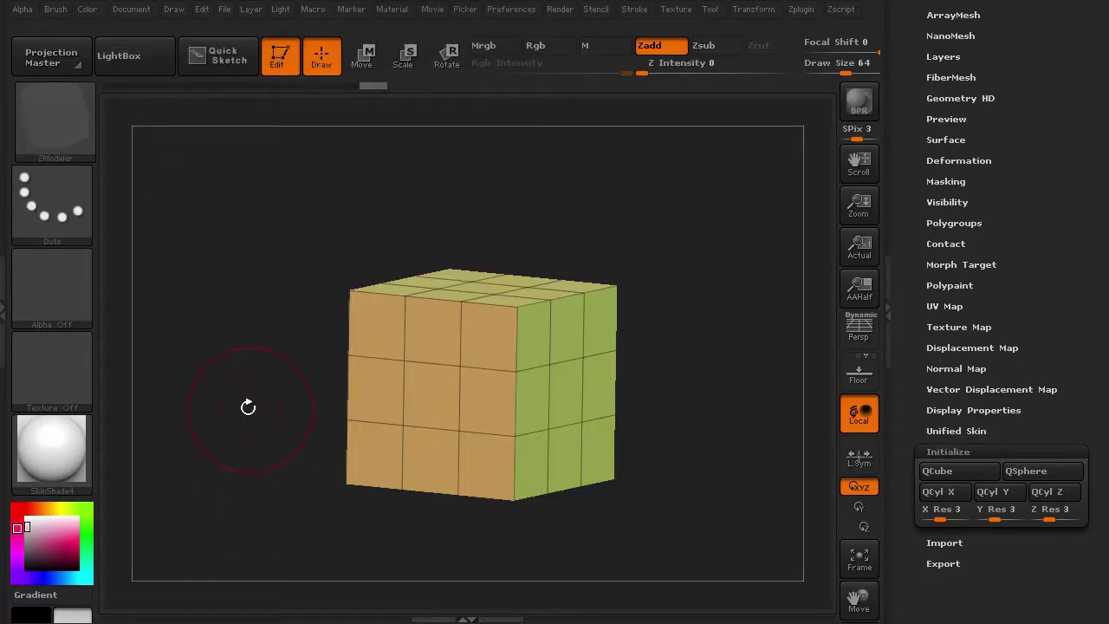
{"action": "mouse_move", "coordinate": [248, 407]}
{"action": "left_mouse_down"}
{"action": "mouse_move", "coordinate": [240, 456]}
{"action": "mouse_move", "coordinate": [235, 401]}
{"action": "mouse_move", "coordinate": [230, 446]}
{"action": "mouse_move", "coordinate": [242, 421]}
{"action": "left_mouse_up"}
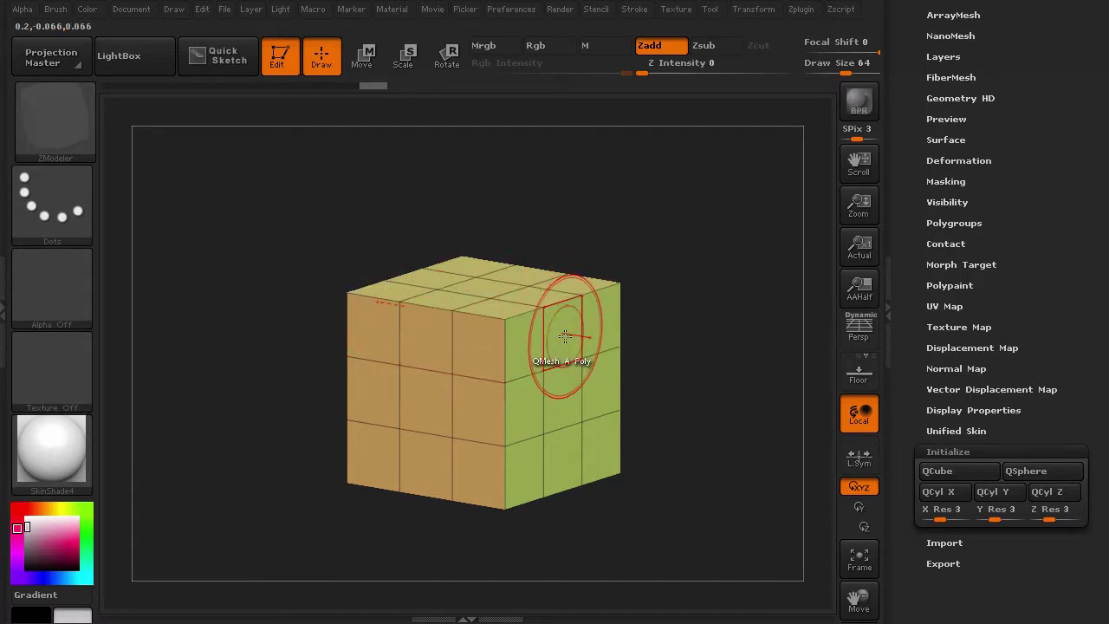
Step: Extrude the upper middle polygon of the cube's side symmetrically with QMesh, and extend the arms upward and outward
{"action": "left_click_drag", "start_coordinate": [563, 327], "coordinate": [716, 363]}
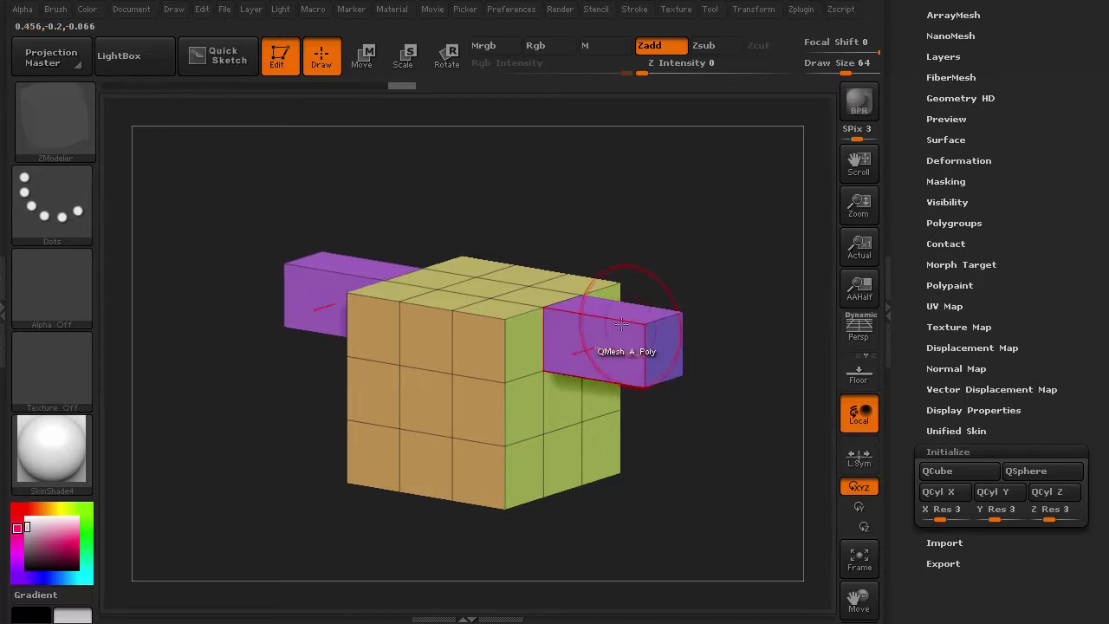
{"action": "left_click_drag", "start_coordinate": [594, 314], "coordinate": [776, 320]}
{"action": "left_click_drag", "start_coordinate": [686, 483], "coordinate": [247, 429]}
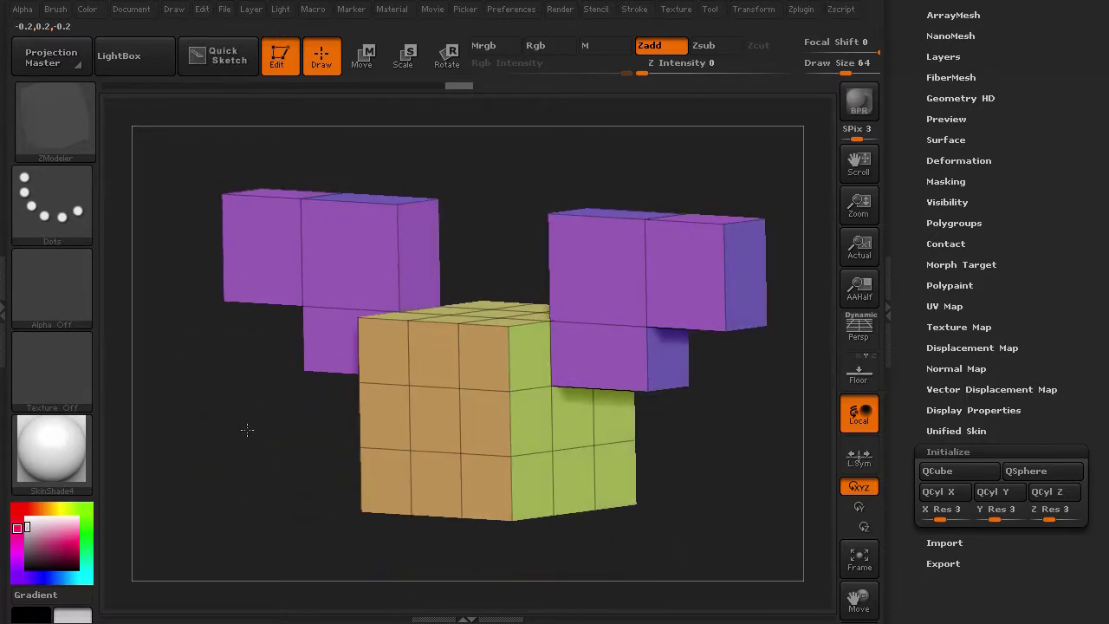
{"action": "left_click_drag", "start_coordinate": [243, 441], "coordinate": [233, 472]}
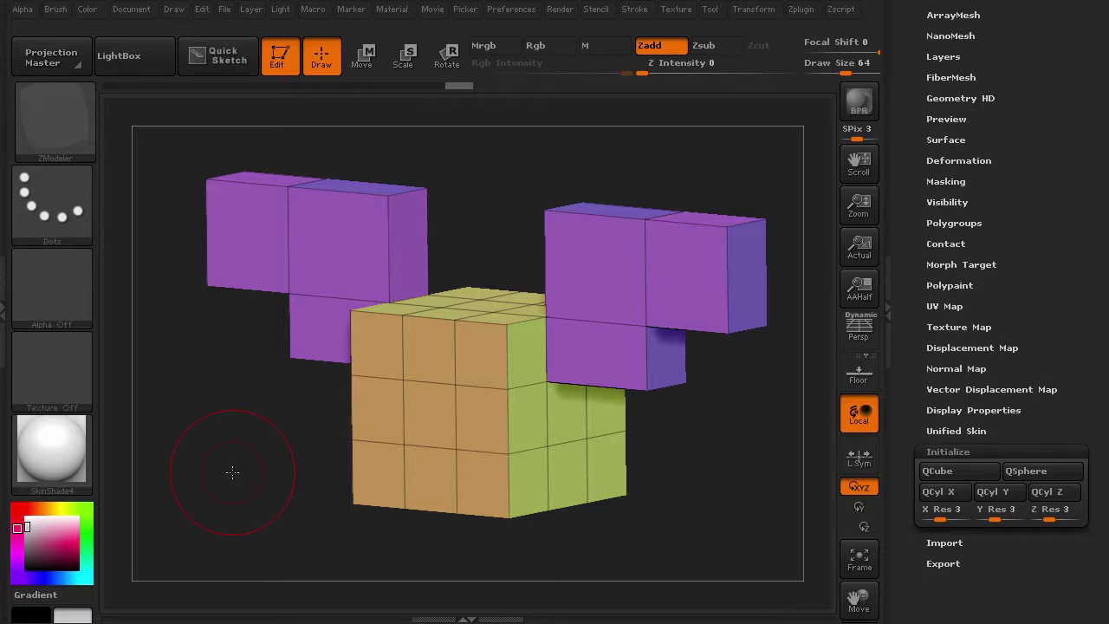
Step: Undo the QMesh extrusions on both sides of the cube
{"action": "key", "text": "ctrl+z"}
{"action": "key", "text": "ctrl+z"}
{"action": "key", "text": "ctrl+z"}
{"action": "key", "text": "ctrl+z"}
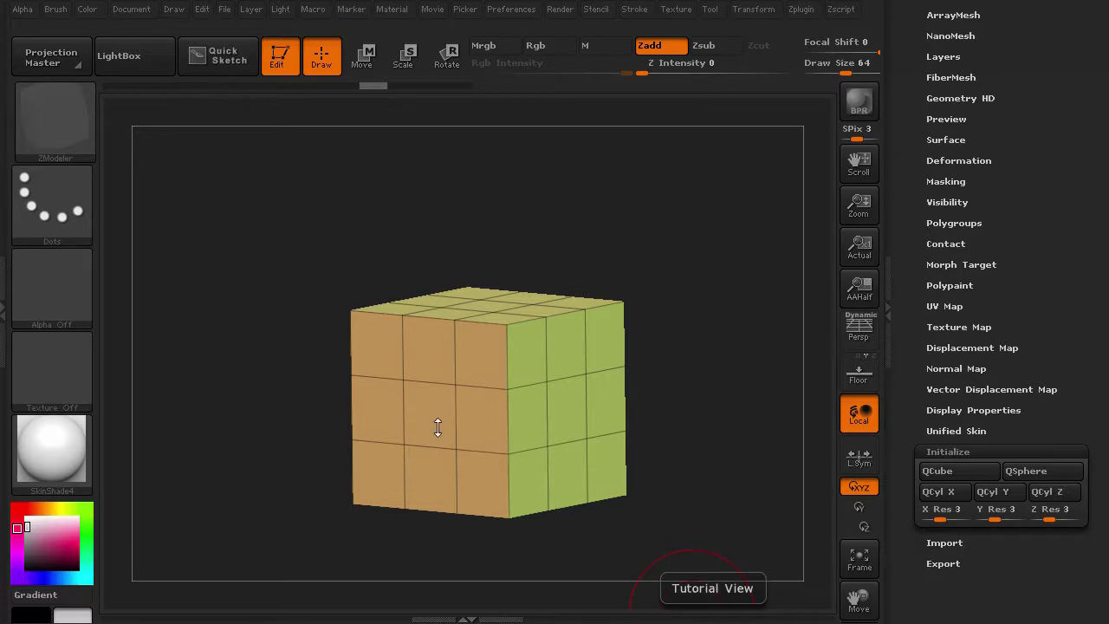
Step: Try inserting edge loops close to the cube's front vertical edges and front top edge
{"action": "left_click_drag", "start_coordinate": [327, 378], "coordinate": [283, 358]}
{"action": "left_click_drag", "start_coordinate": [472, 319], "coordinate": [503, 320]}
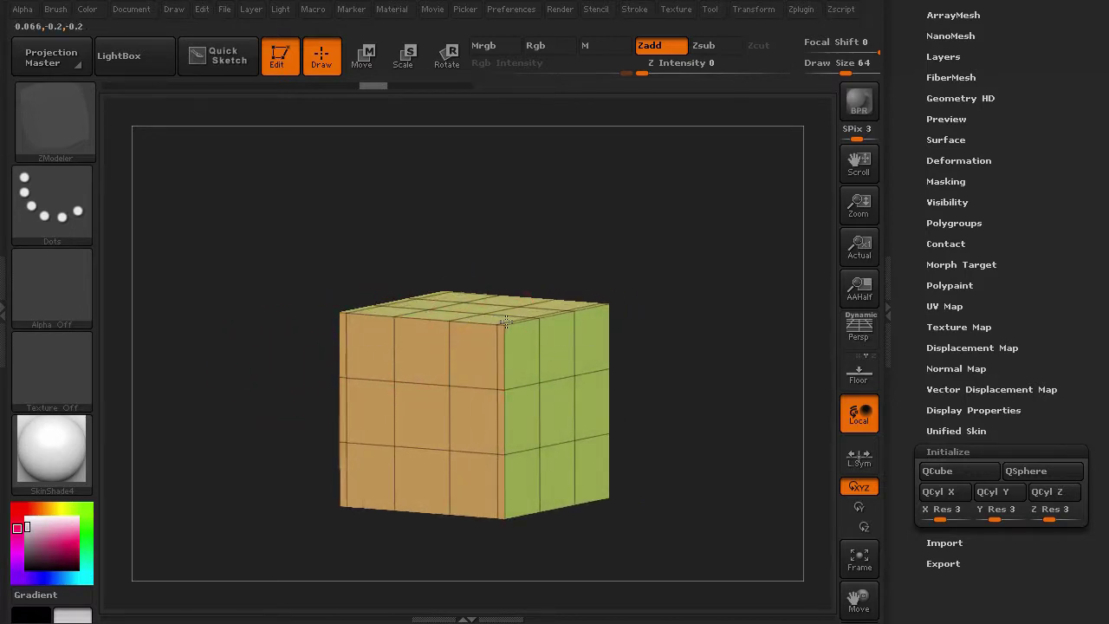
{"action": "left_click_drag", "start_coordinate": [295, 347], "coordinate": [211, 300], "text": "alt"}
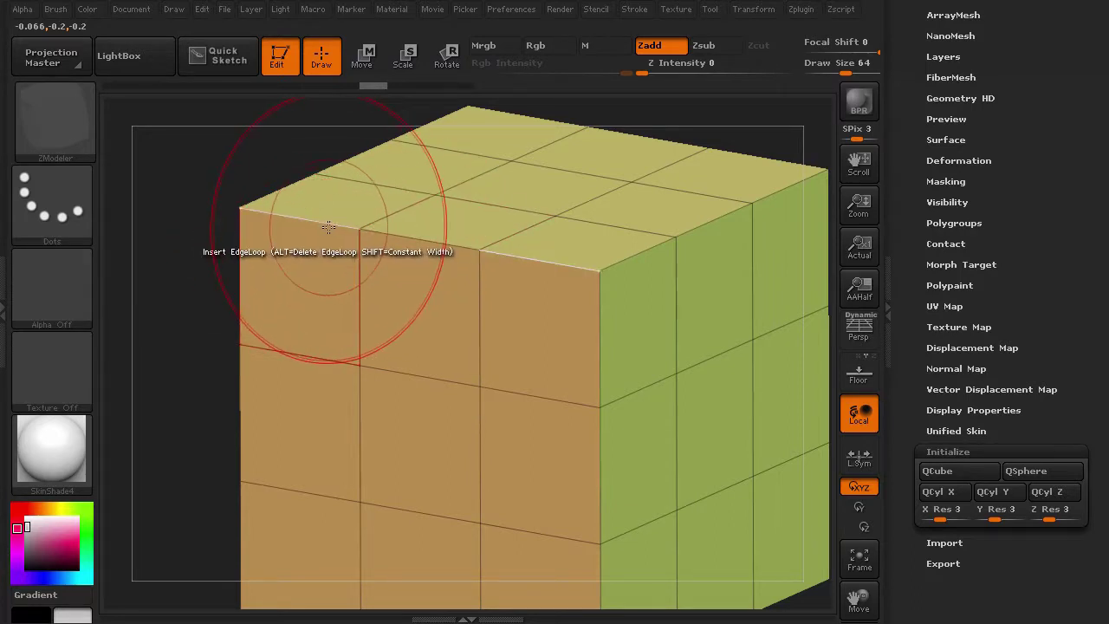
{"action": "left_click", "coordinate": [538, 258]}
{"action": "left_click_drag", "start_coordinate": [537, 259], "coordinate": [615, 278]}
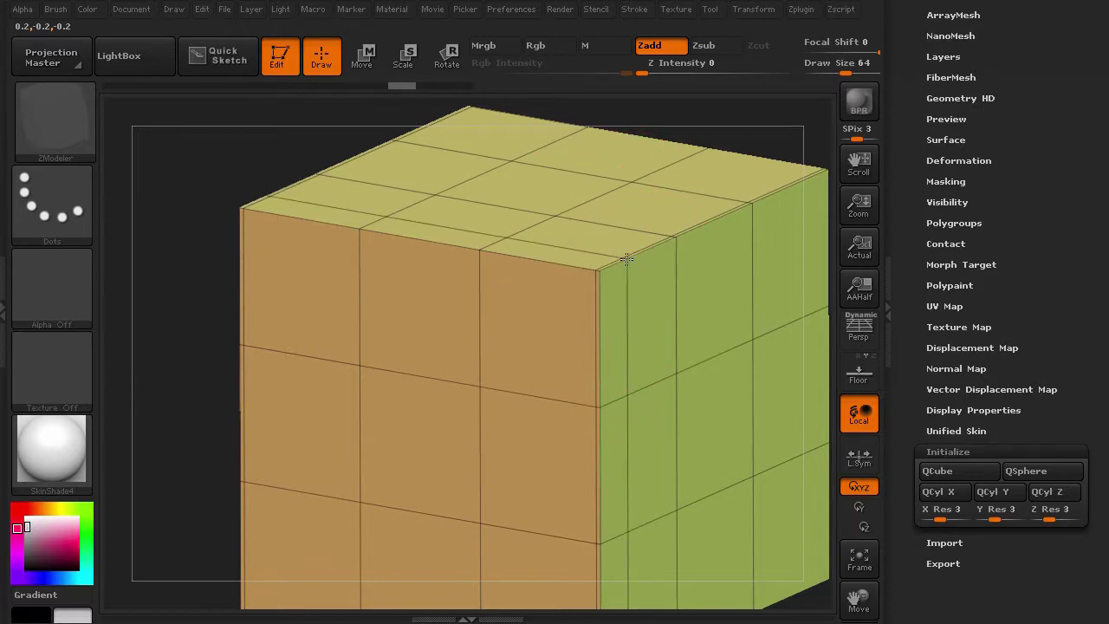
{"action": "left_click", "coordinate": [618, 277]}
{"action": "left_click_drag", "start_coordinate": [618, 278], "coordinate": [574, 316]}
{"action": "key", "text": "ctrl"}
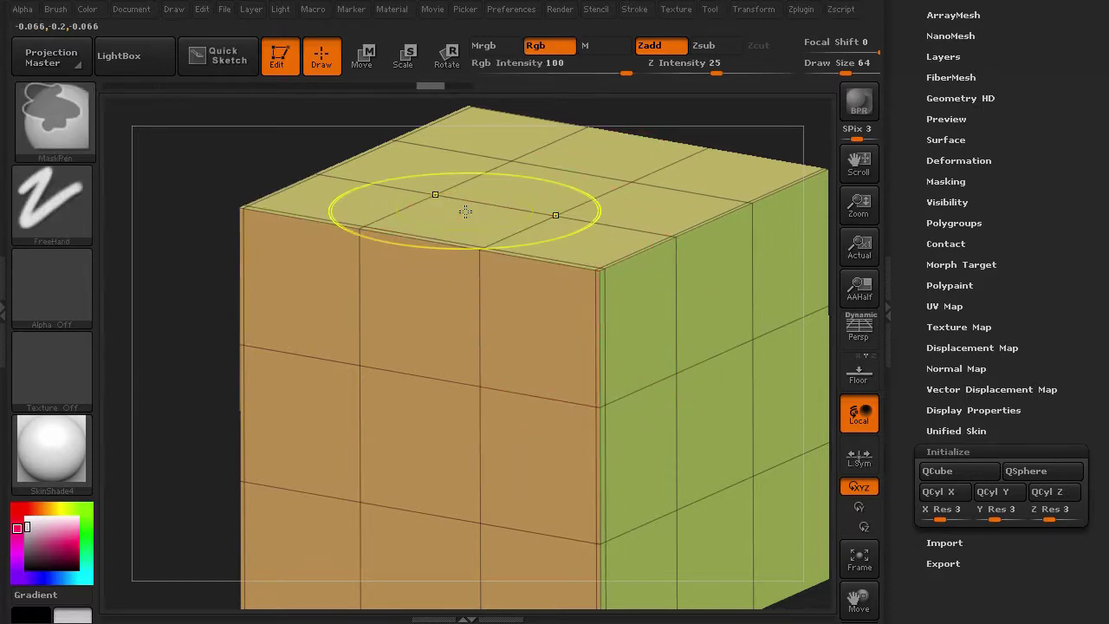
Step: Try pulling the cube's upper front corner point outward and making further ZModeler edits on the front face
{"action": "mouse_move", "coordinate": [596, 268]}
{"action": "left_mouse_down"}
{"action": "mouse_move", "coordinate": [731, 231]}
{"action": "mouse_move", "coordinate": [656, 342]}
{"action": "mouse_move", "coordinate": [421, 281]}
{"action": "mouse_move", "coordinate": [668, 251]}
{"action": "left_mouse_up"}
{"action": "key", "text": "ctrl+z"}
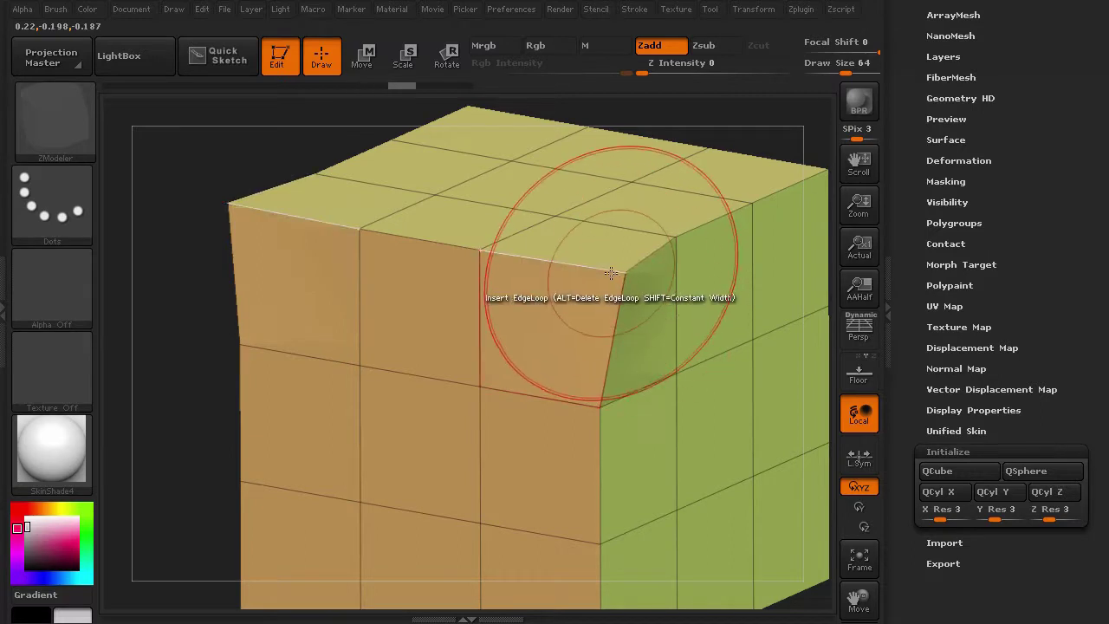
{"action": "left_click_drag", "start_coordinate": [537, 327], "coordinate": [592, 225]}
{"action": "left_click_drag", "start_coordinate": [597, 314], "coordinate": [459, 368]}
{"action": "left_click_drag", "start_coordinate": [626, 326], "coordinate": [693, 347]}
Step: Undo the trial ZModeler edits to the cube's corner and front face
{"action": "key", "text": "ctrl+z"}
{"action": "key", "text": "ctrl+z"}
{"action": "key", "text": "ctrl+z"}
{"action": "key", "text": "ctrl+z"}
{"action": "key", "text": "ctrl+z"}
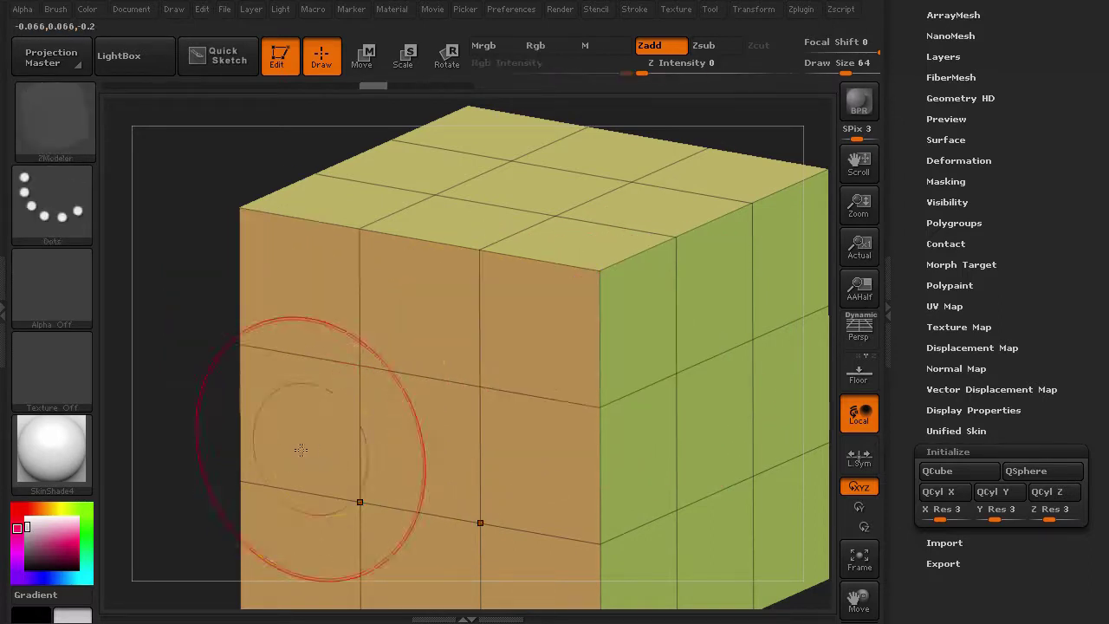
{"action": "key", "text": "ctrl+z"}
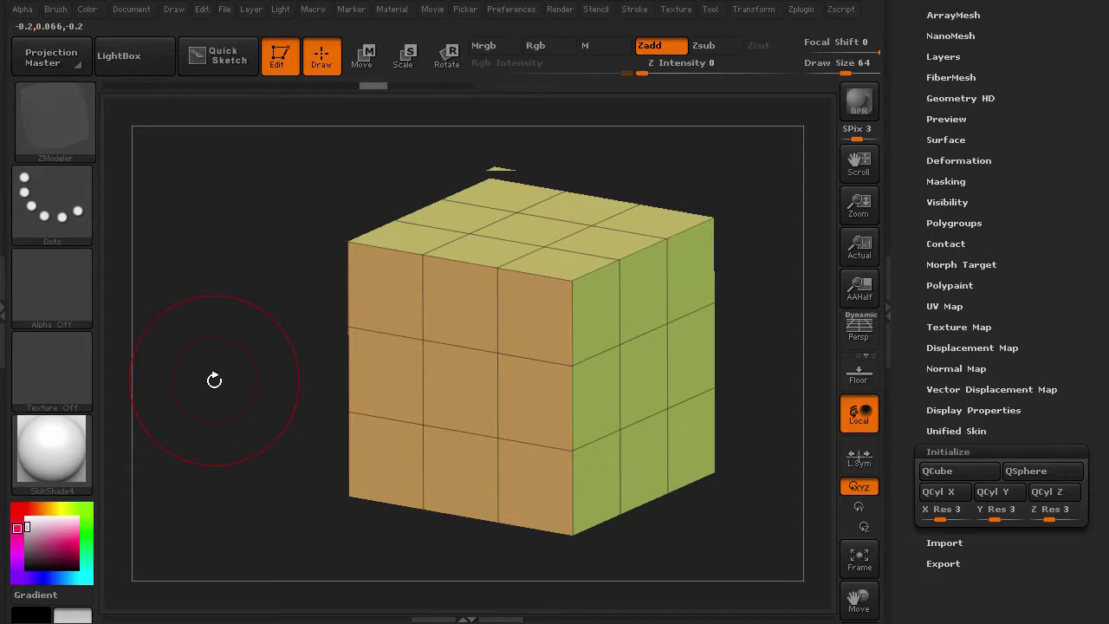
{"action": "key", "text": "ctrl+z"}
{"action": "key", "text": "ctrl+z"}
{"action": "key", "text": "ctrl+z"}
{"action": "key", "text": "ctrl+z"}
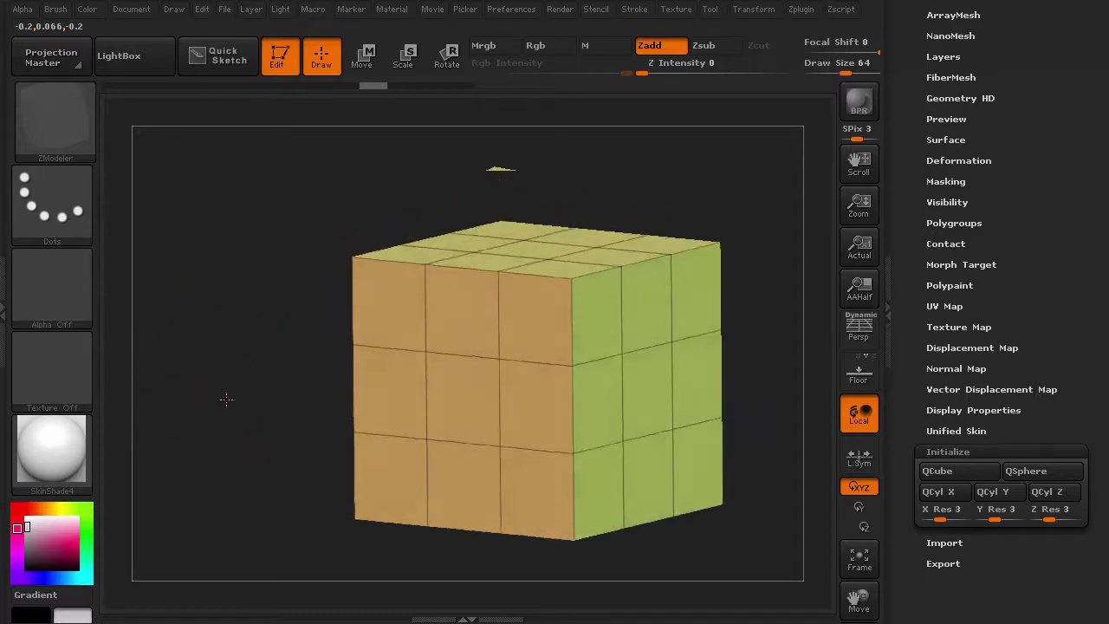
{"action": "key", "text": "ctrl+z"}
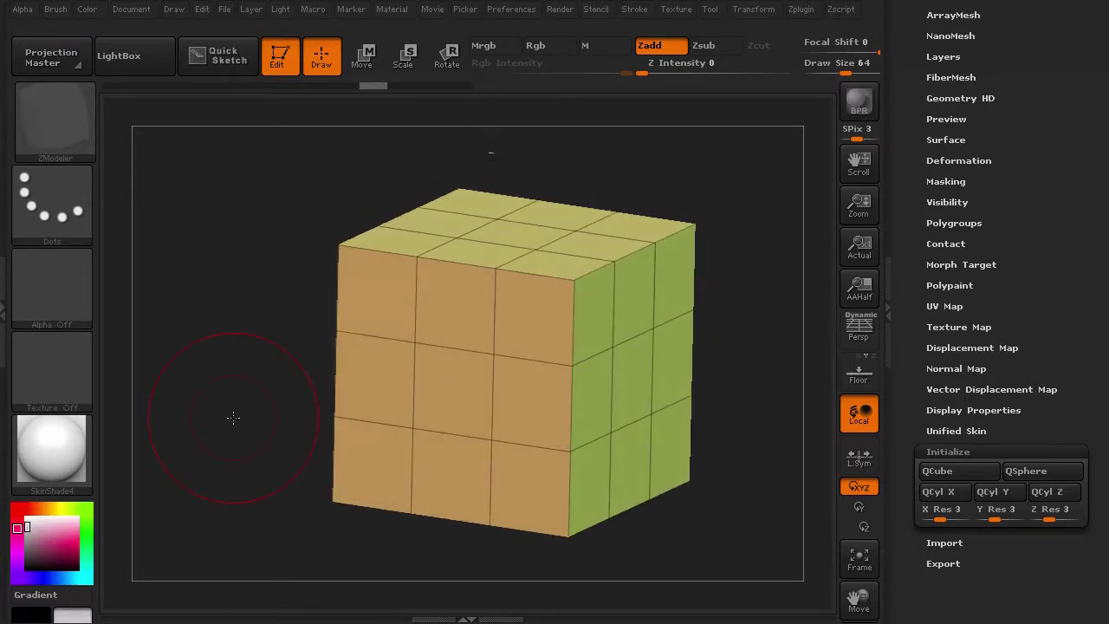
{"action": "key", "text": "ctrl+z"}
{"action": "key", "text": "ctrl+z"}
{"action": "key", "text": "ctrl+z"}
{"action": "key", "text": "ctrl+z"}
{"action": "key", "text": "ctrl+z"}
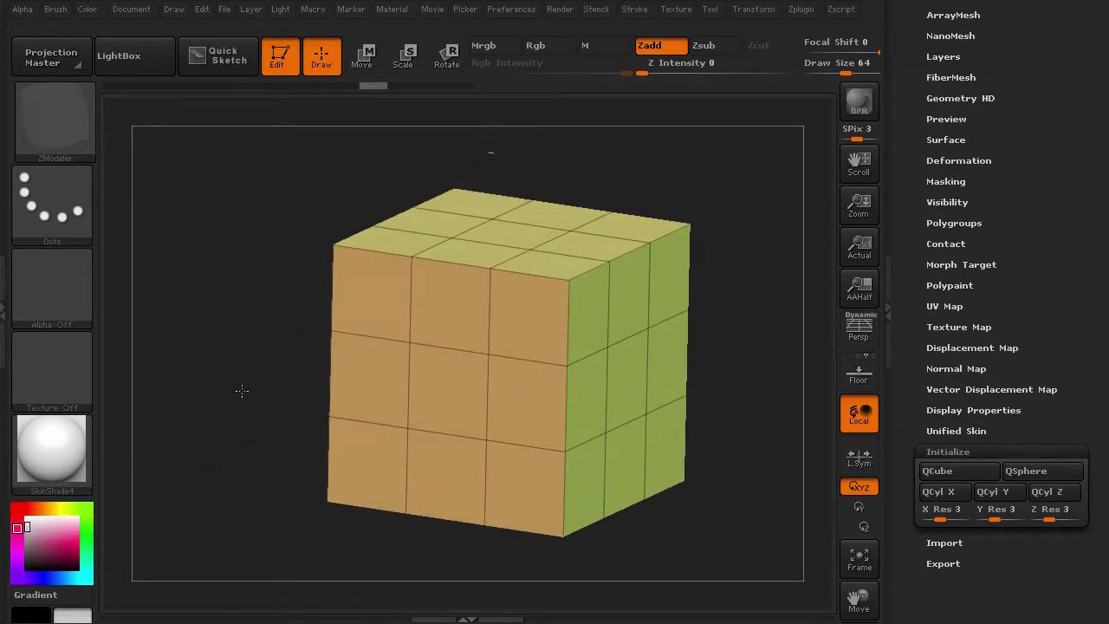
{"action": "key", "text": "ctrl+z"}
{"action": "key", "text": "ctrl+z"}
{"action": "key", "text": "ctrl+z"}
{"action": "key", "text": "ctrl+z"}
{"action": "key", "text": "ctrl+z"}
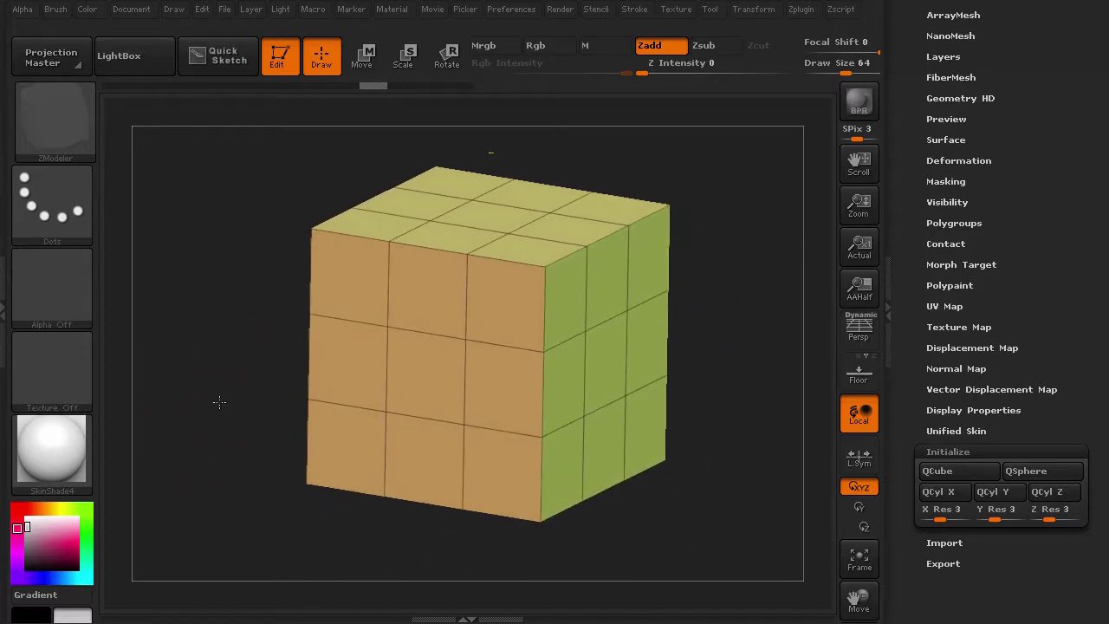
{"action": "key", "text": "ctrl+z"}
{"action": "key", "text": "ctrl+z"}
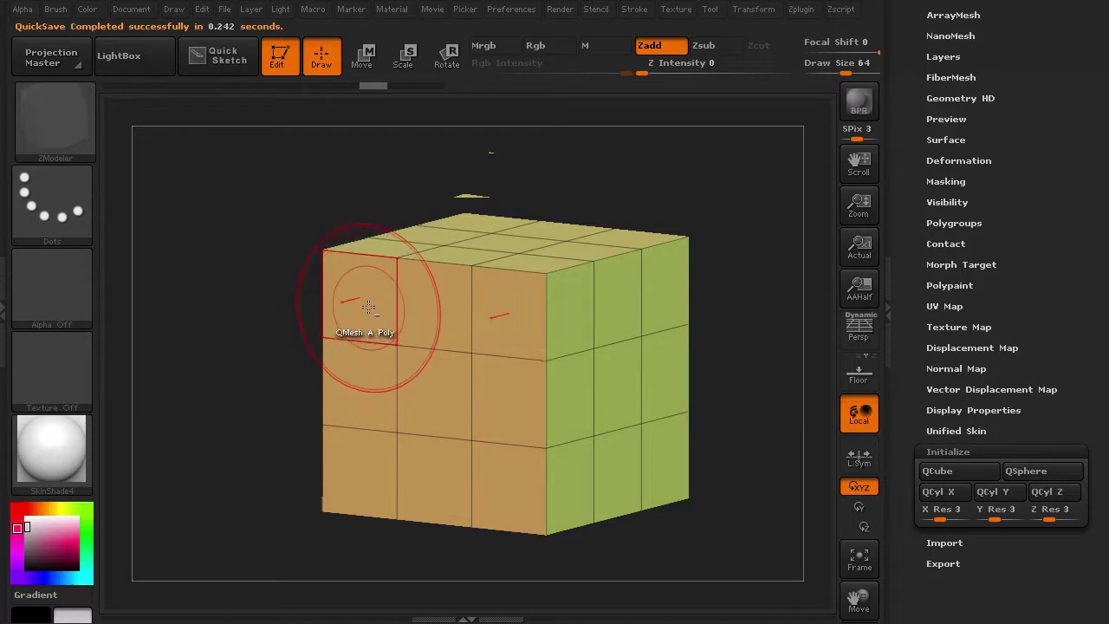
Step: Mark all nine polygons of the cube's front face as a temporary group and extrude them outward with QMesh
{"action": "mouse_move", "coordinate": [474, 318]}
{"action": "left_mouse_down"}
{"action": "mouse_move", "coordinate": [495, 389]}
{"action": "mouse_move", "coordinate": [364, 441]}
{"action": "mouse_move", "coordinate": [436, 468]}
{"action": "left_mouse_up"}
{"action": "left_click_drag", "start_coordinate": [260, 349], "coordinate": [240, 372]}
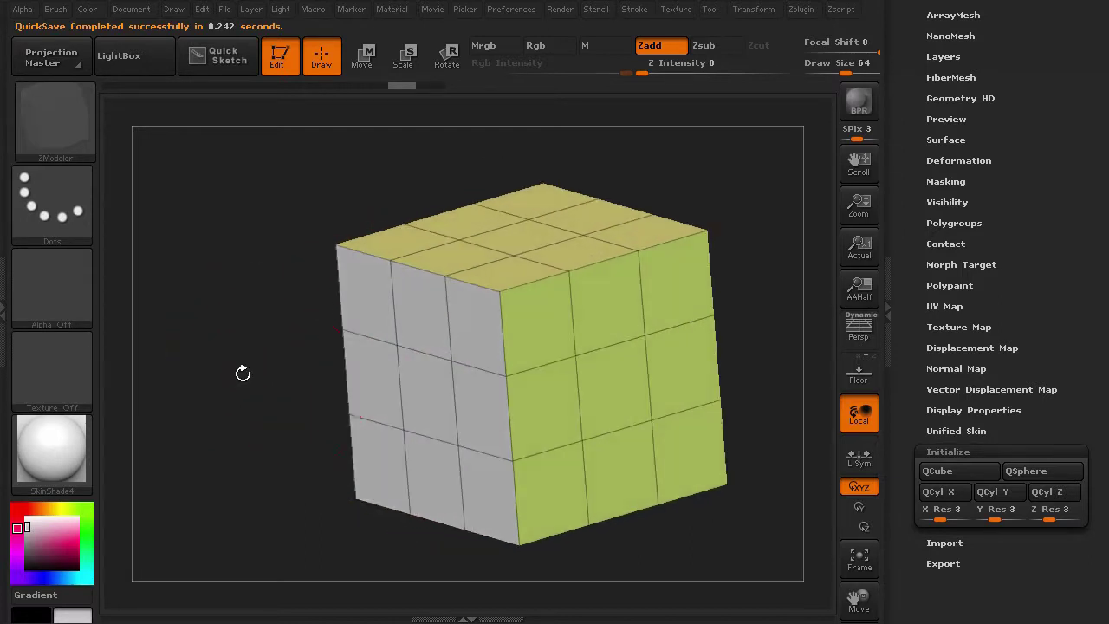
{"action": "left_click", "coordinate": [413, 401]}
{"action": "left_click_drag", "start_coordinate": [413, 400], "coordinate": [298, 463]}
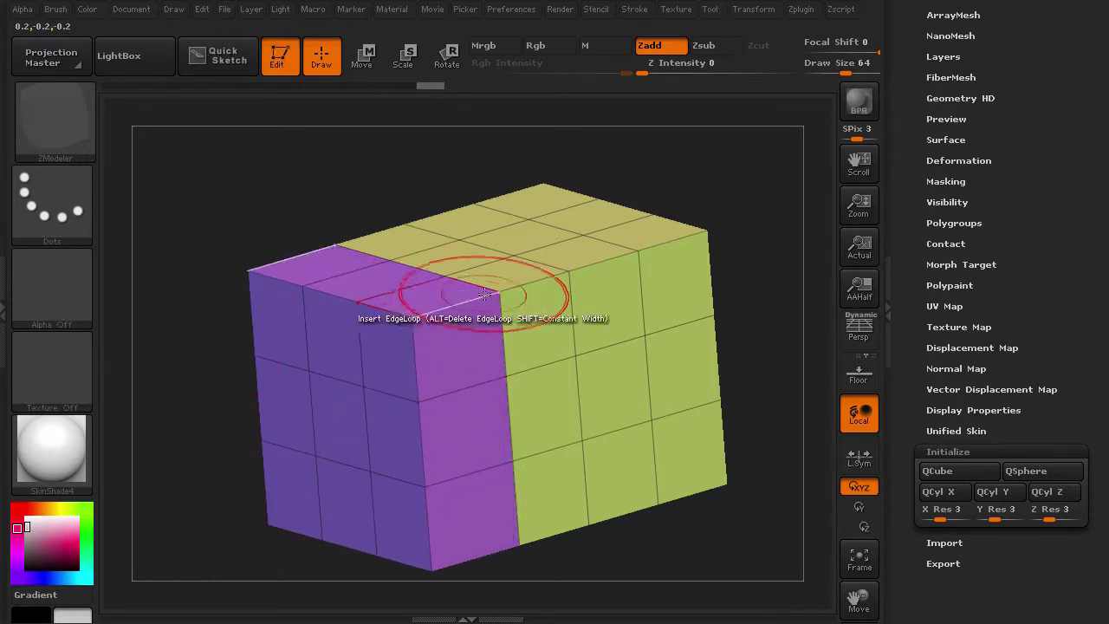
{"action": "left_click_drag", "start_coordinate": [203, 421], "coordinate": [186, 396]}
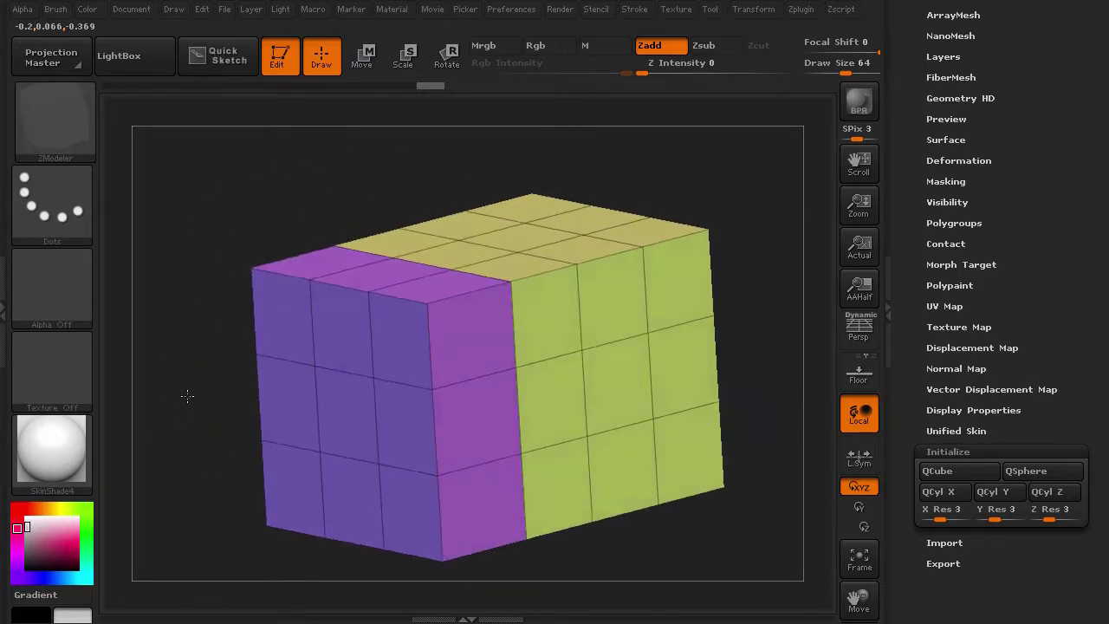
Step: Mark a zigzag of separate side polygons from the new front section to the back and QMesh them outward as blocks
{"action": "left_click", "coordinate": [455, 338]}
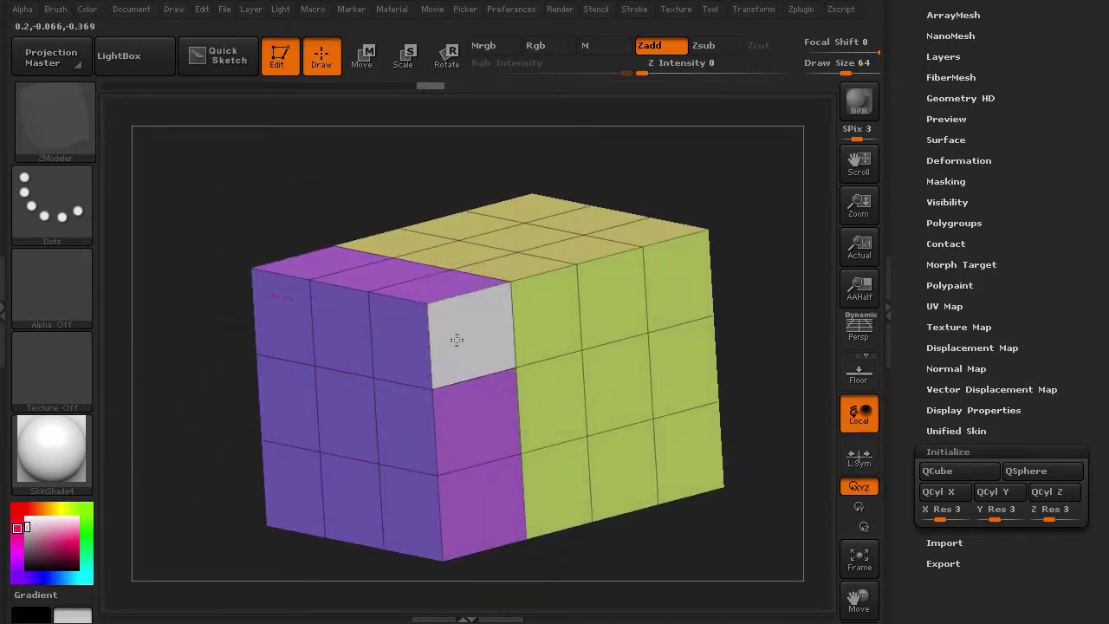
{"action": "left_click", "coordinate": [539, 397]}
{"action": "left_click", "coordinate": [625, 463]}
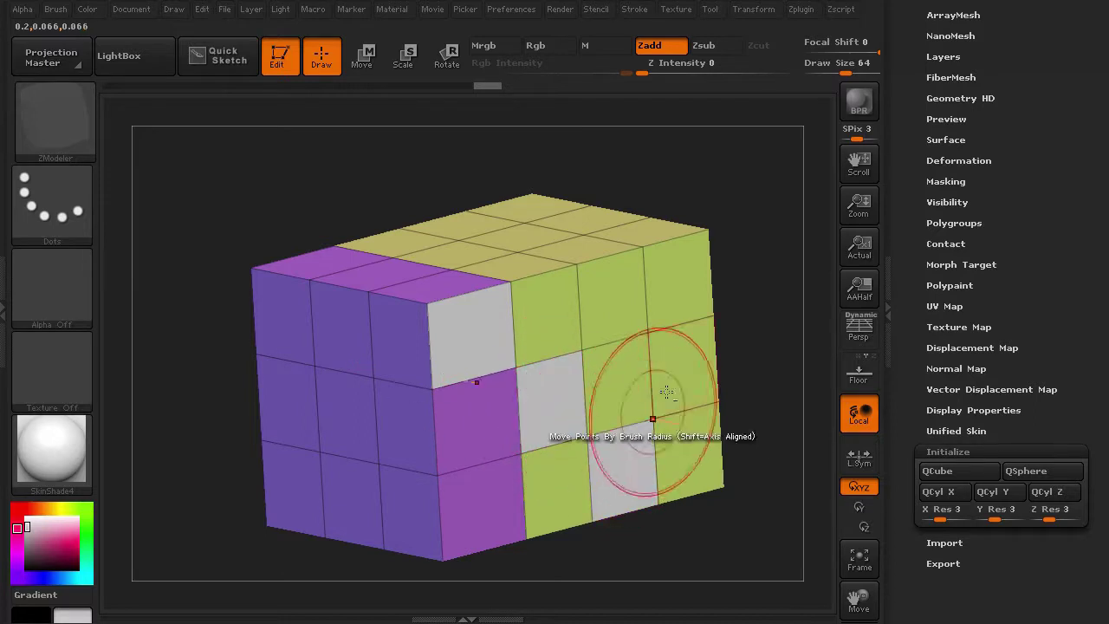
{"action": "left_click", "coordinate": [685, 354]}
{"action": "left_click_drag", "start_coordinate": [208, 322], "coordinate": [230, 322]}
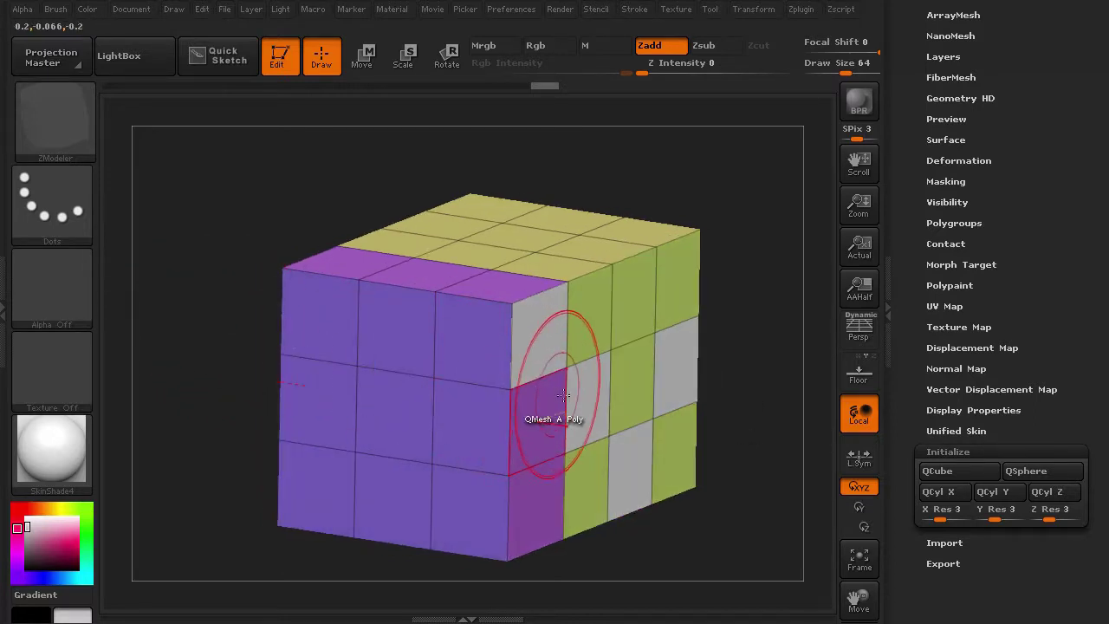
{"action": "left_click_drag", "start_coordinate": [584, 401], "coordinate": [681, 421]}
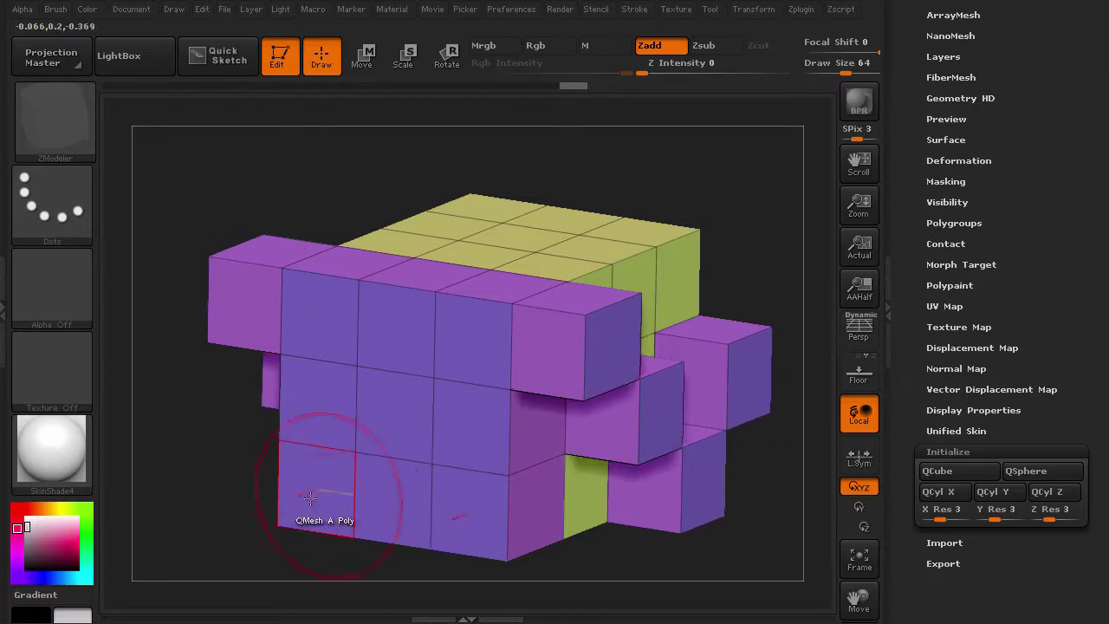
Step: Push separate polygons in the upper row of the front face inward with QMesh to form steps
{"action": "left_click_drag", "start_coordinate": [321, 477], "coordinate": [228, 367], "text": "shift"}
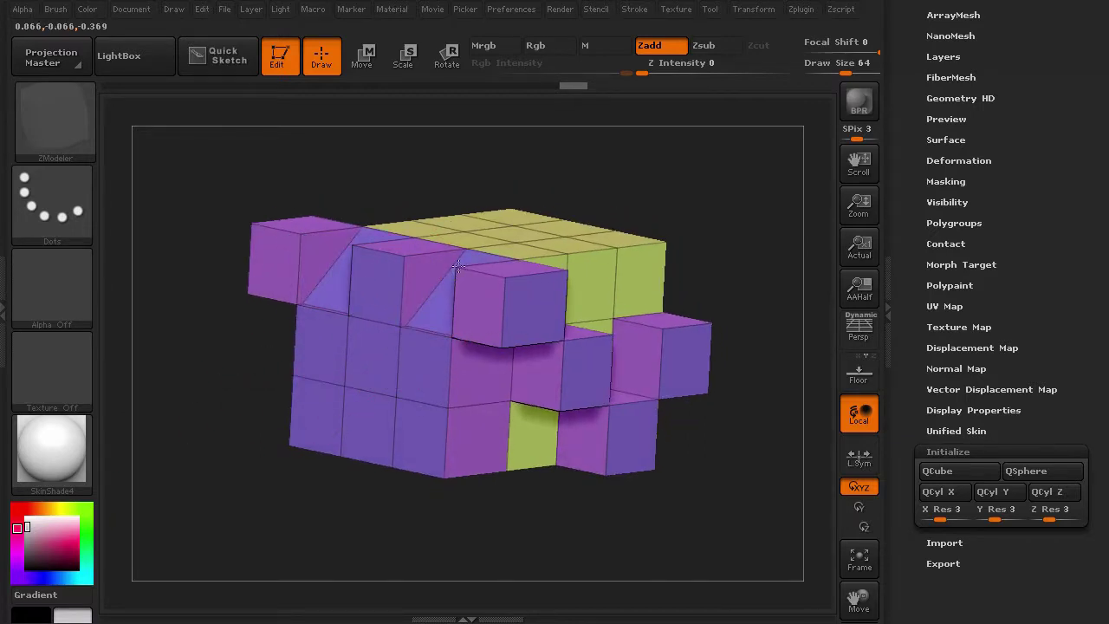
{"action": "left_click_drag", "start_coordinate": [372, 498], "coordinate": [340, 384]}
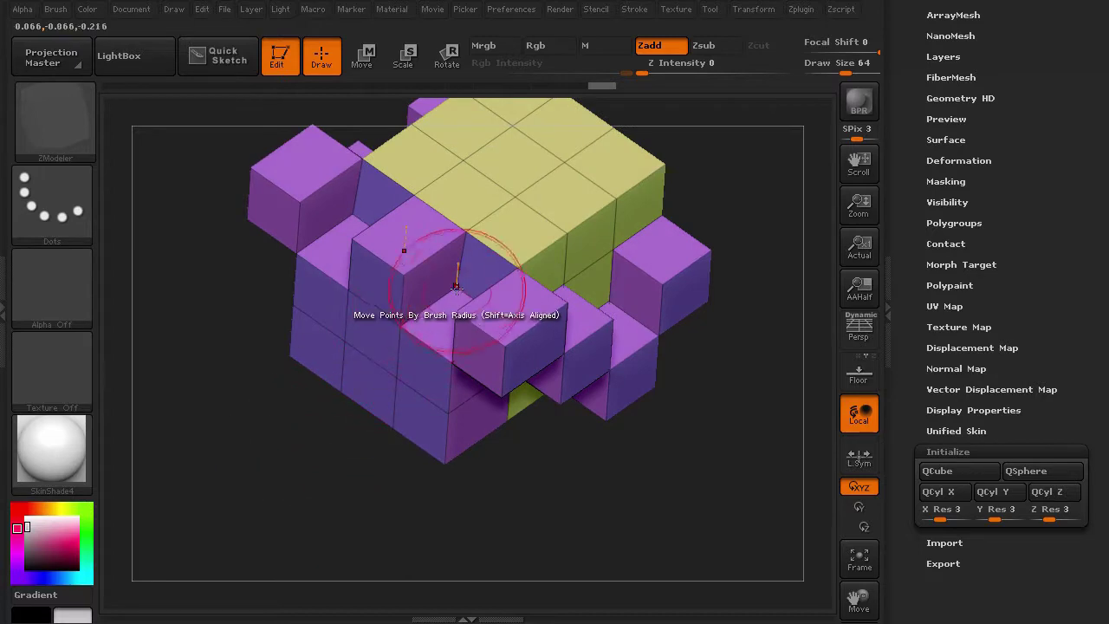
{"action": "left_click_drag", "start_coordinate": [246, 472], "coordinate": [313, 433]}
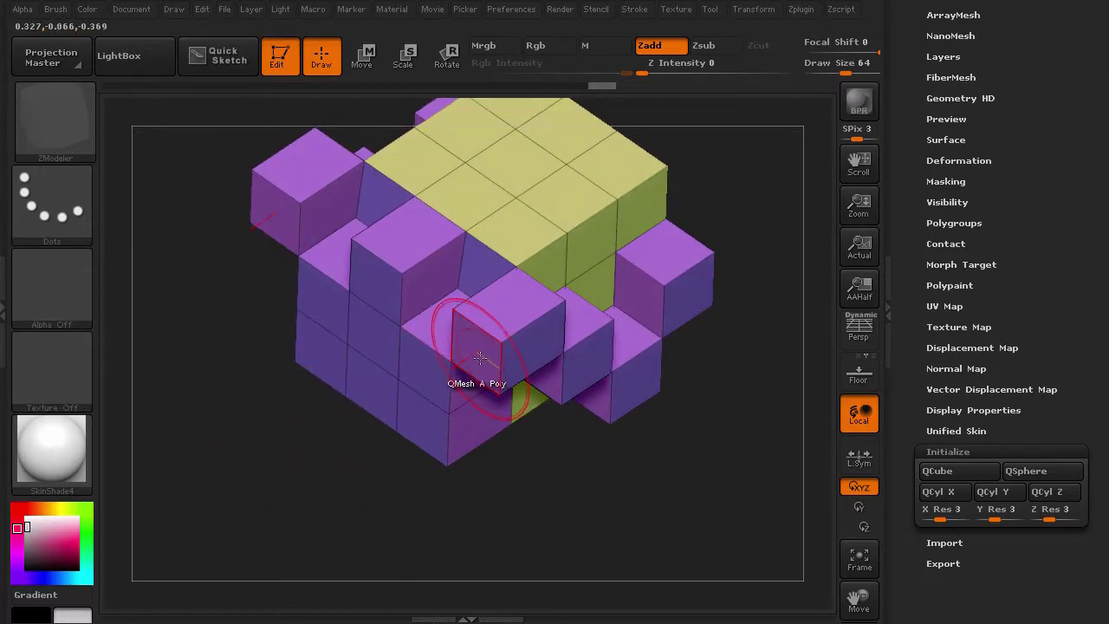
Step: Try pushing in the front polygon of the protruding upper corner block with QMesh
{"action": "left_click_drag", "start_coordinate": [480, 357], "coordinate": [506, 330]}
{"action": "right_click_drag", "start_coordinate": [483, 368], "coordinate": [396, 418]}
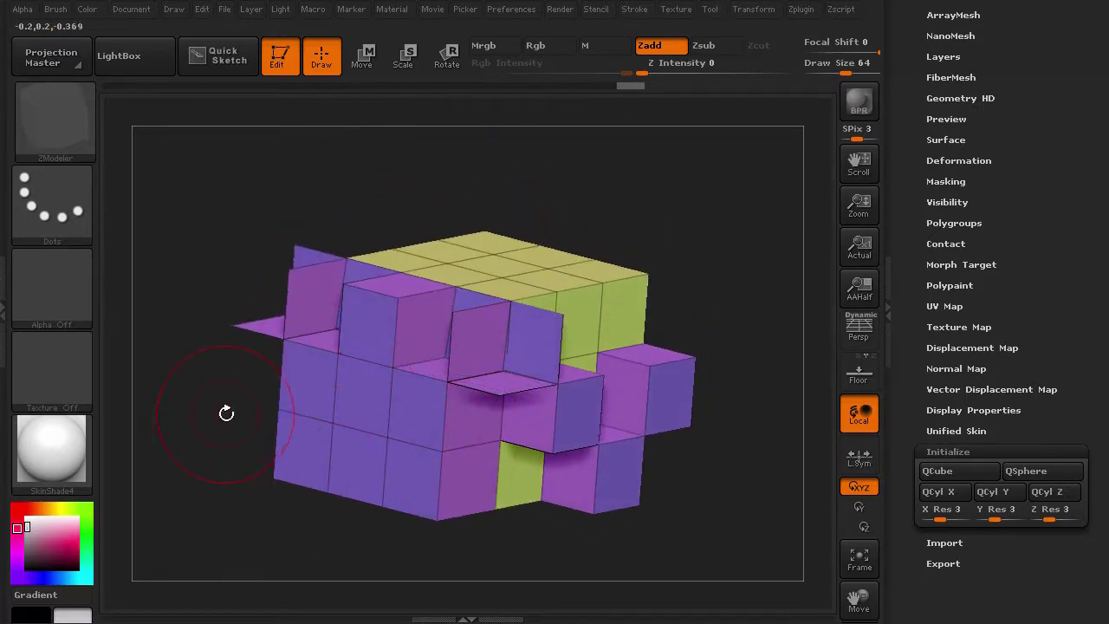
{"action": "mouse_move", "coordinate": [199, 421]}
{"action": "left_mouse_down"}
{"action": "mouse_move", "coordinate": [179, 416]}
{"action": "mouse_move", "coordinate": [164, 366]}
{"action": "mouse_move", "coordinate": [195, 430]}
{"action": "left_mouse_up"}
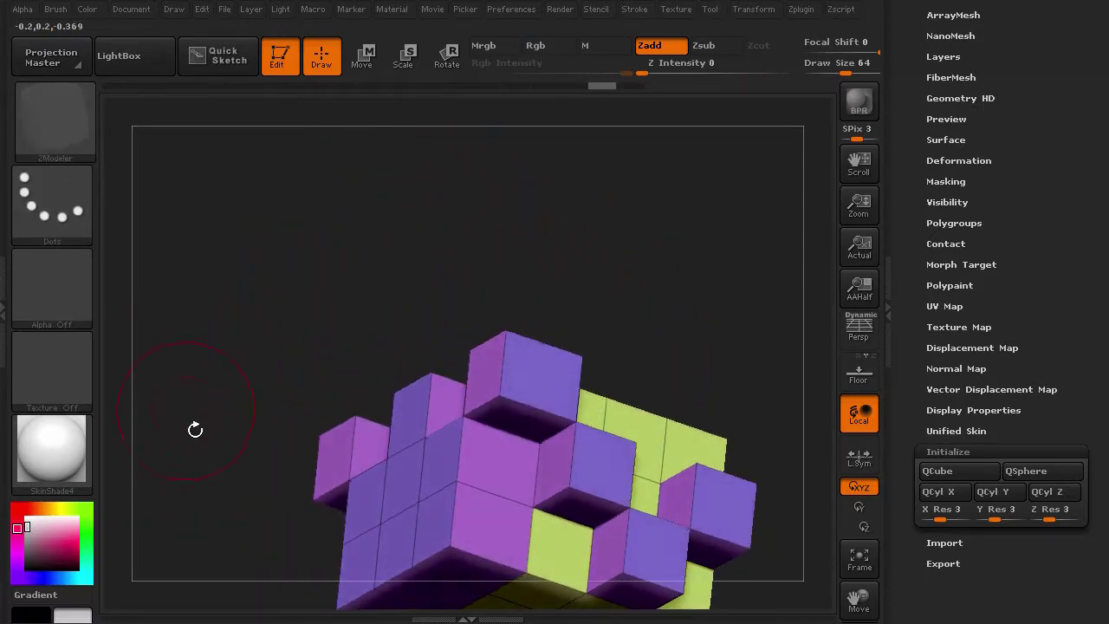
Step: Examine the stepped block model from below with perspective distortion switched on and off
{"action": "left_click_drag", "start_coordinate": [212, 500], "coordinate": [243, 364]}
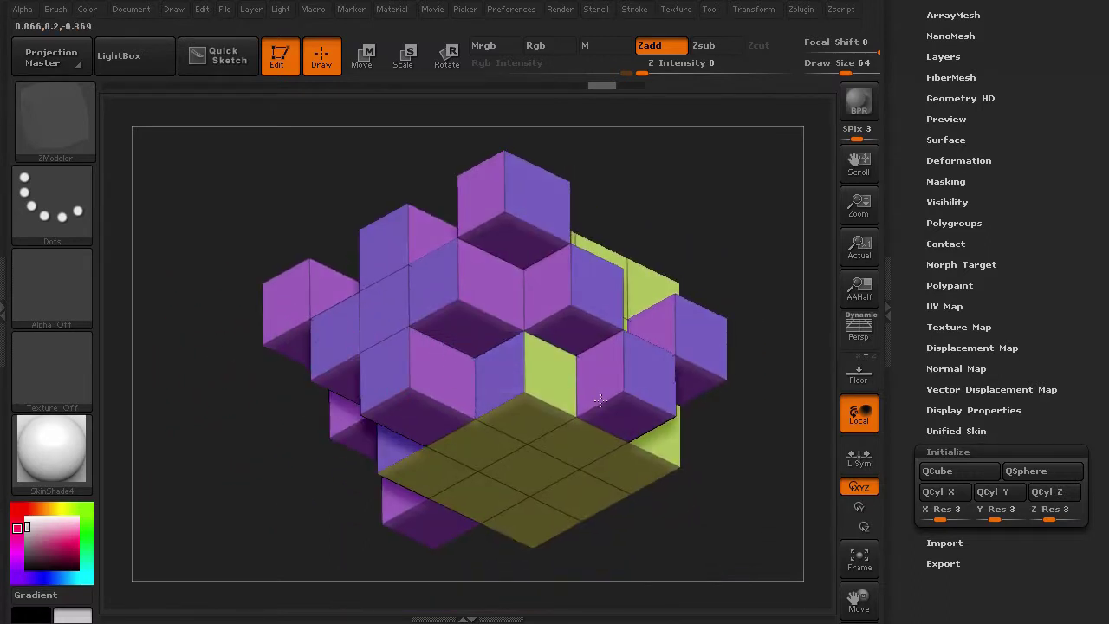
{"action": "left_click_drag", "start_coordinate": [222, 419], "coordinate": [185, 288]}
{"action": "key", "text": "p"}
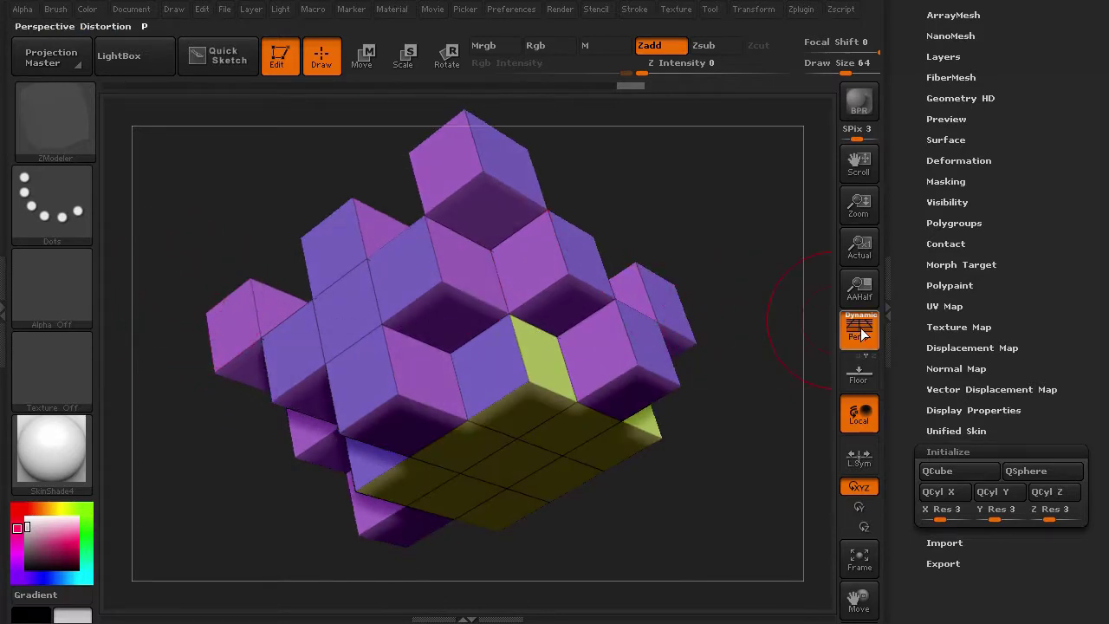
{"action": "mouse_move", "coordinate": [193, 490]}
{"action": "left_mouse_down"}
{"action": "mouse_move", "coordinate": [178, 453]}
{"action": "mouse_move", "coordinate": [178, 476]}
{"action": "mouse_move", "coordinate": [191, 479]}
{"action": "mouse_move", "coordinate": [220, 456]}
{"action": "mouse_move", "coordinate": [208, 530]}
{"action": "mouse_move", "coordinate": [220, 436]}
{"action": "mouse_move", "coordinate": [233, 489]}
{"action": "mouse_move", "coordinate": [242, 466]}
{"action": "mouse_move", "coordinate": [230, 476]}
{"action": "mouse_move", "coordinate": [217, 465]}
{"action": "mouse_move", "coordinate": [223, 484]}
{"action": "mouse_move", "coordinate": [223, 435]}
{"action": "mouse_move", "coordinate": [213, 500]}
{"action": "mouse_move", "coordinate": [228, 460]}
{"action": "mouse_move", "coordinate": [187, 508]}
{"action": "mouse_move", "coordinate": [216, 535]}
{"action": "mouse_move", "coordinate": [213, 555]}
{"action": "mouse_move", "coordinate": [210, 495]}
{"action": "left_mouse_up"}
{"action": "key", "text": "p"}
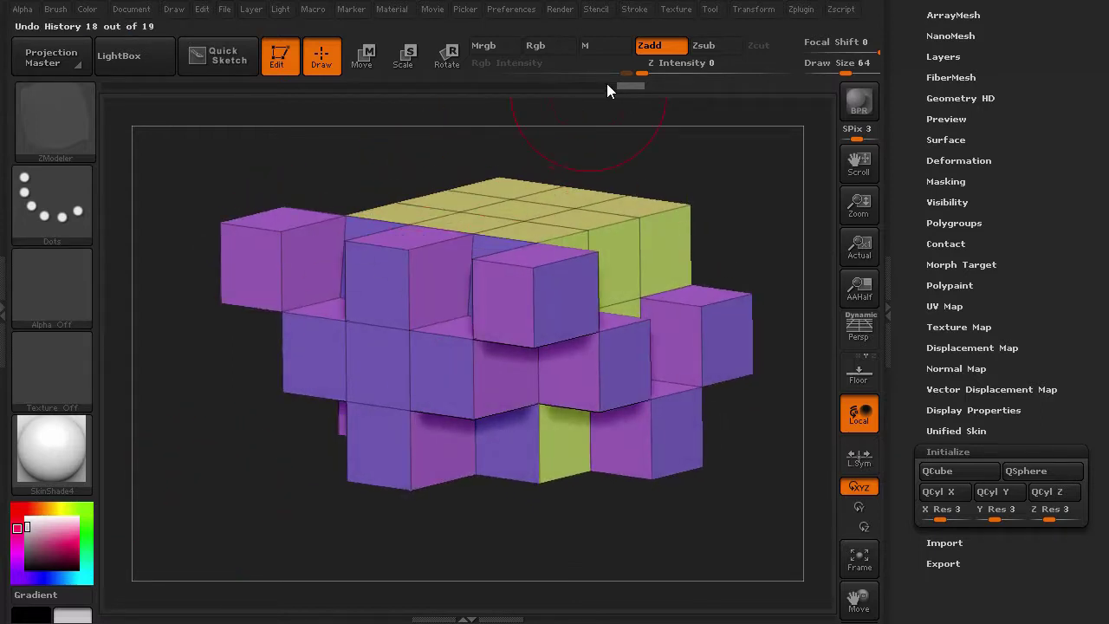
Step: Step back through the undo history to the cube with only the extruded front section
{"action": "left_click_drag", "start_coordinate": [625, 86], "coordinate": [507, 89]}
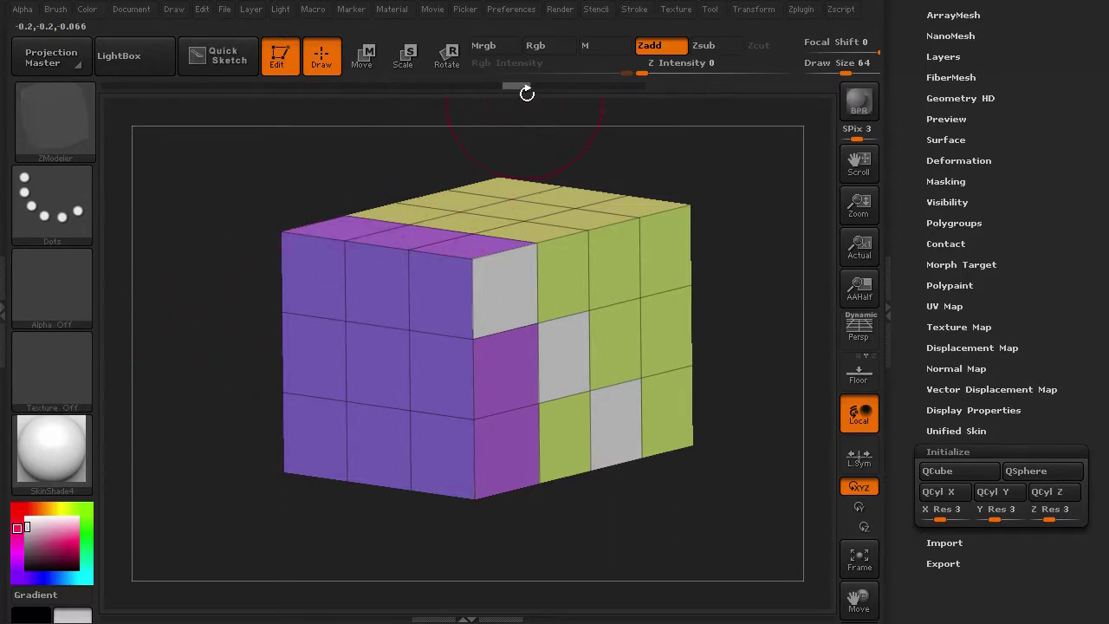
{"action": "left_click_drag", "start_coordinate": [513, 88], "coordinate": [443, 87]}
{"action": "mouse_move", "coordinate": [183, 282]}
{"action": "left_mouse_down"}
{"action": "mouse_move", "coordinate": [223, 292]}
{"action": "mouse_move", "coordinate": [226, 314]}
{"action": "mouse_move", "coordinate": [225, 298]}
{"action": "left_mouse_up"}
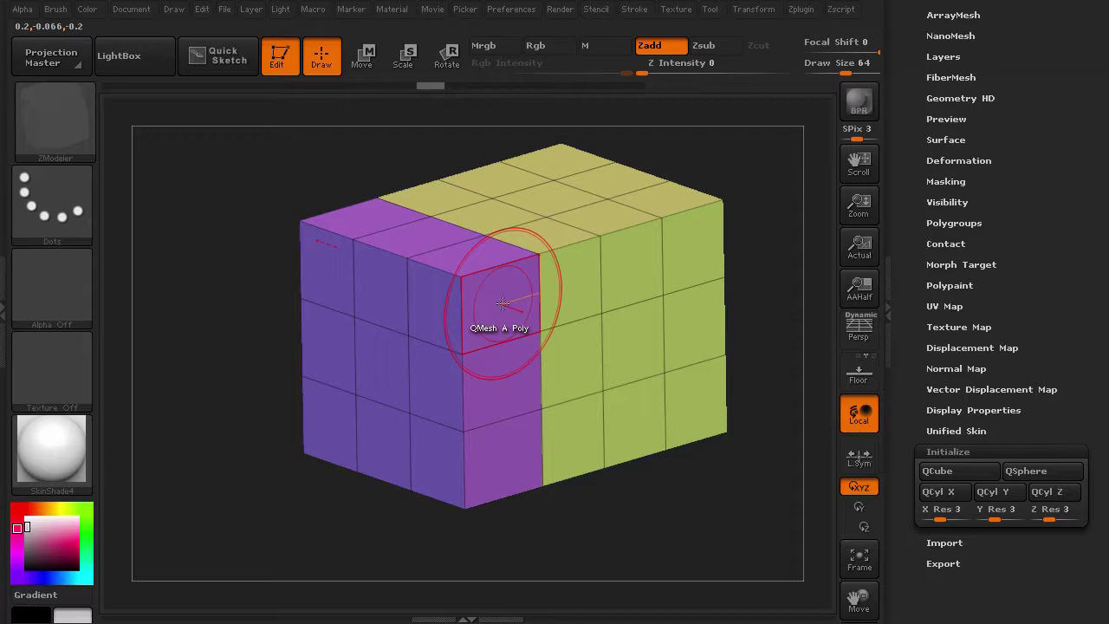
Step: Review the ZModeler polygon actions on the extruded section's side polygons and choose Flip Faces
{"action": "key", "text": "space"}
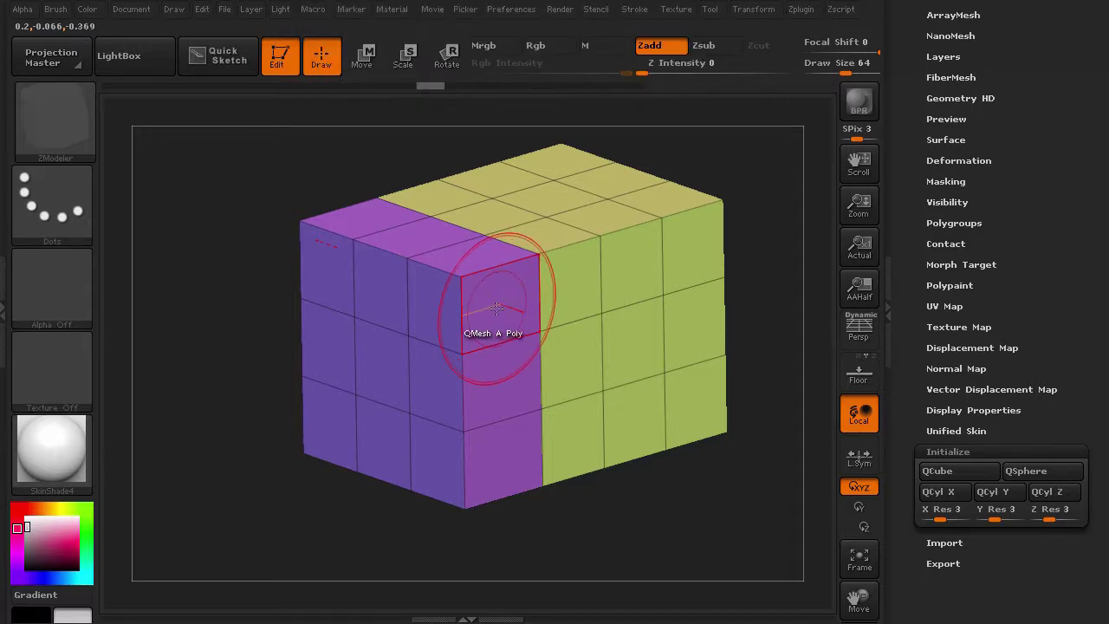
{"action": "key", "text": "shift"}
{"action": "key", "text": "shift"}
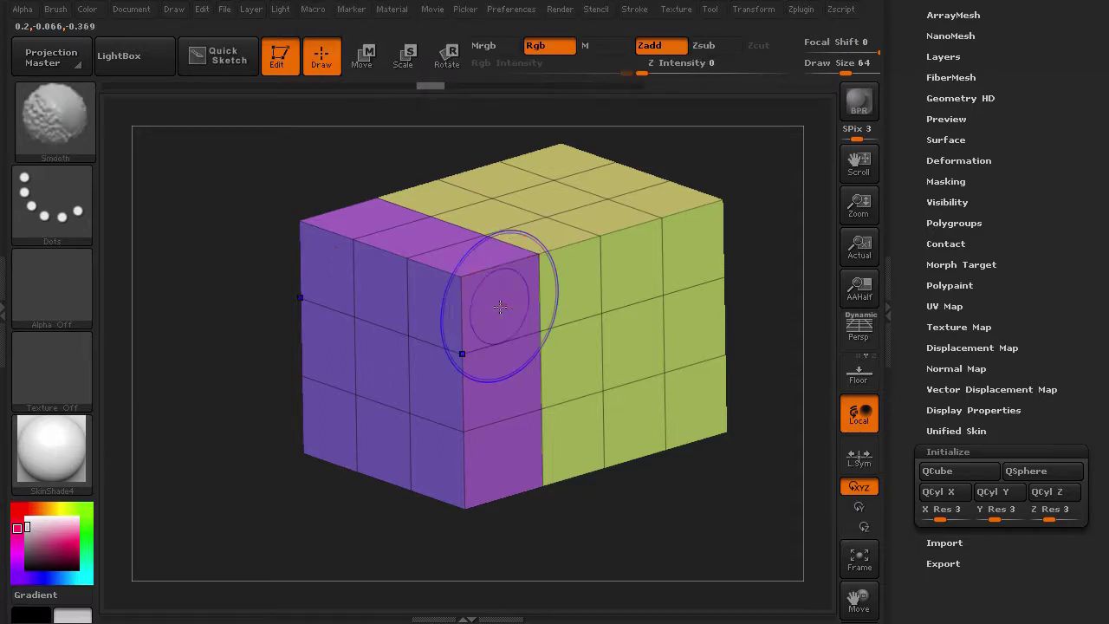
{"action": "key", "text": "space"}
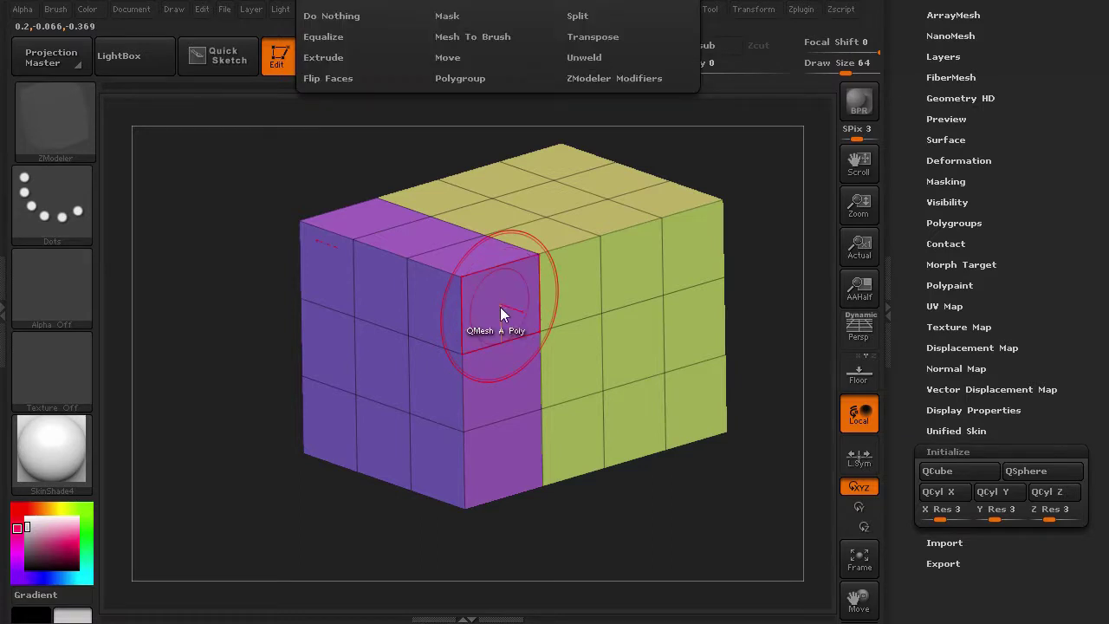
{"action": "left_click", "coordinate": [526, 57]}
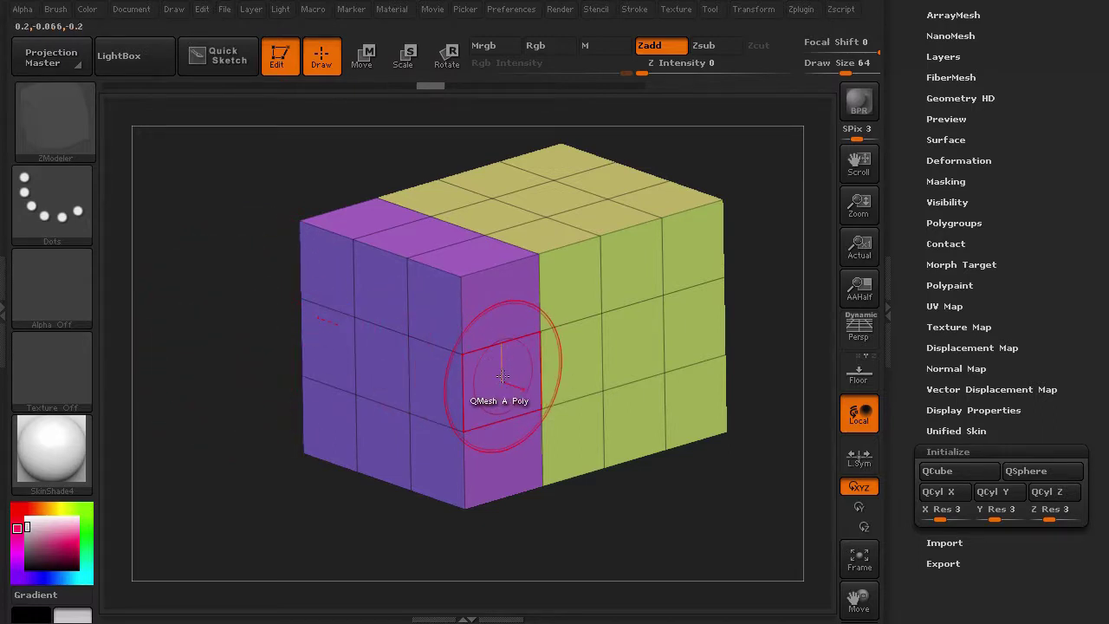
{"action": "key", "text": "space"}
{"action": "key", "text": "space"}
{"action": "key", "text": "space"}
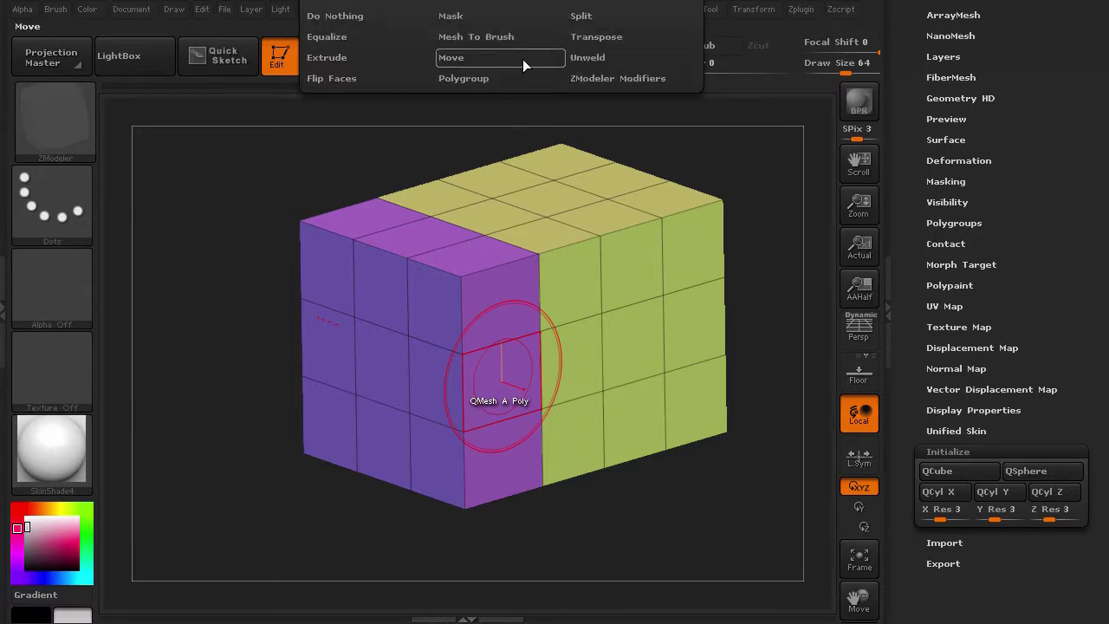
{"action": "left_click", "coordinate": [693, 36]}
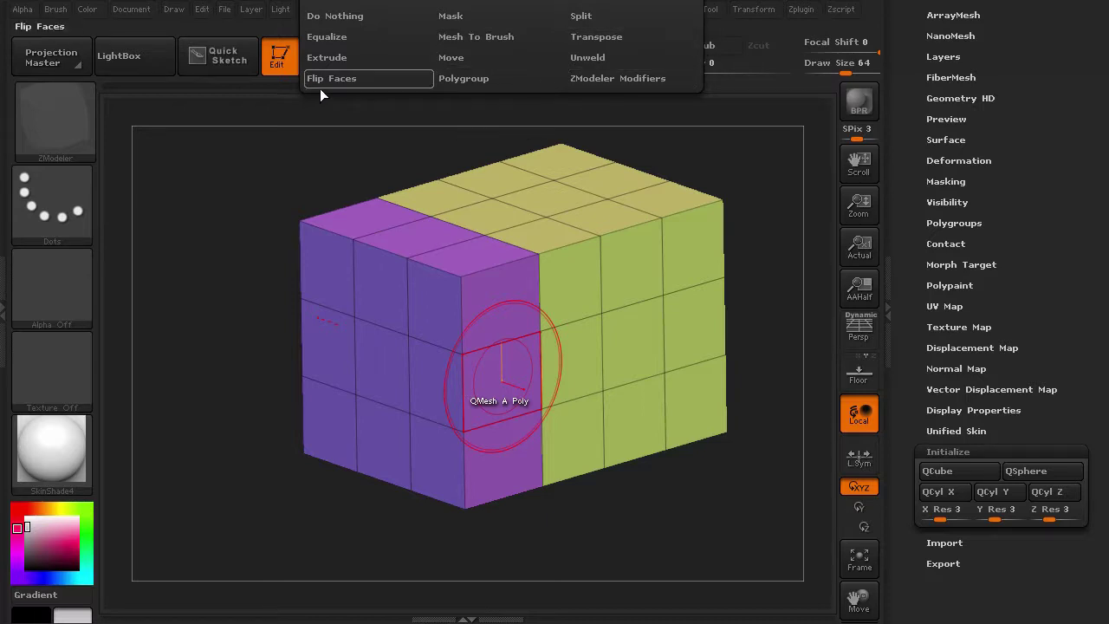
{"action": "left_click", "coordinate": [427, 86]}
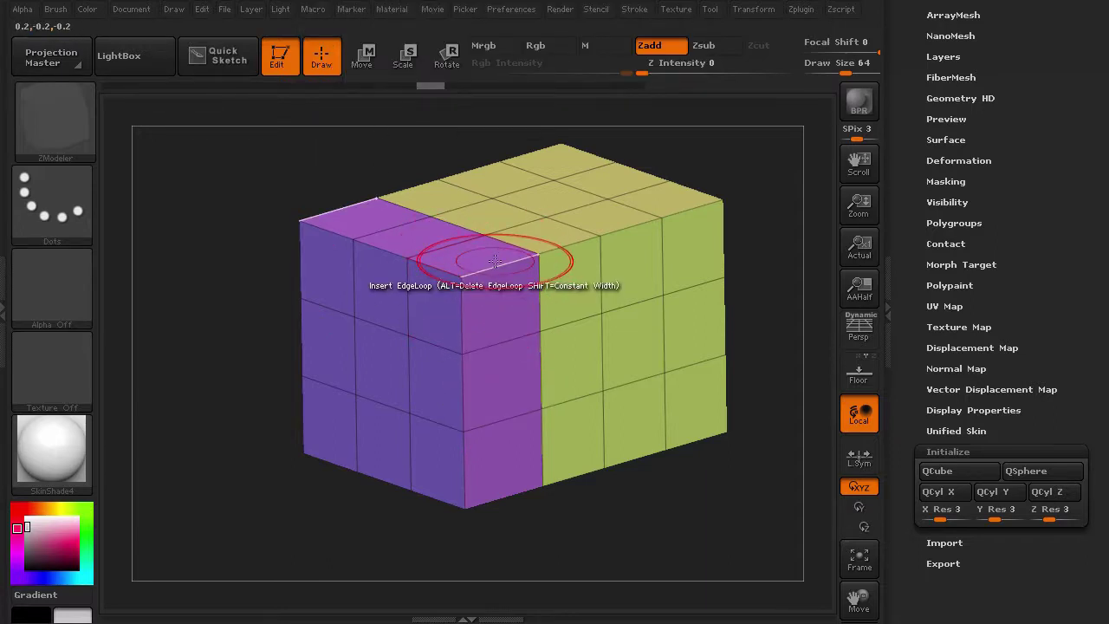
Step: Examine the available ZModeler actions for the extruded section's upper side edge and the polygon below it
{"action": "key", "text": "space"}
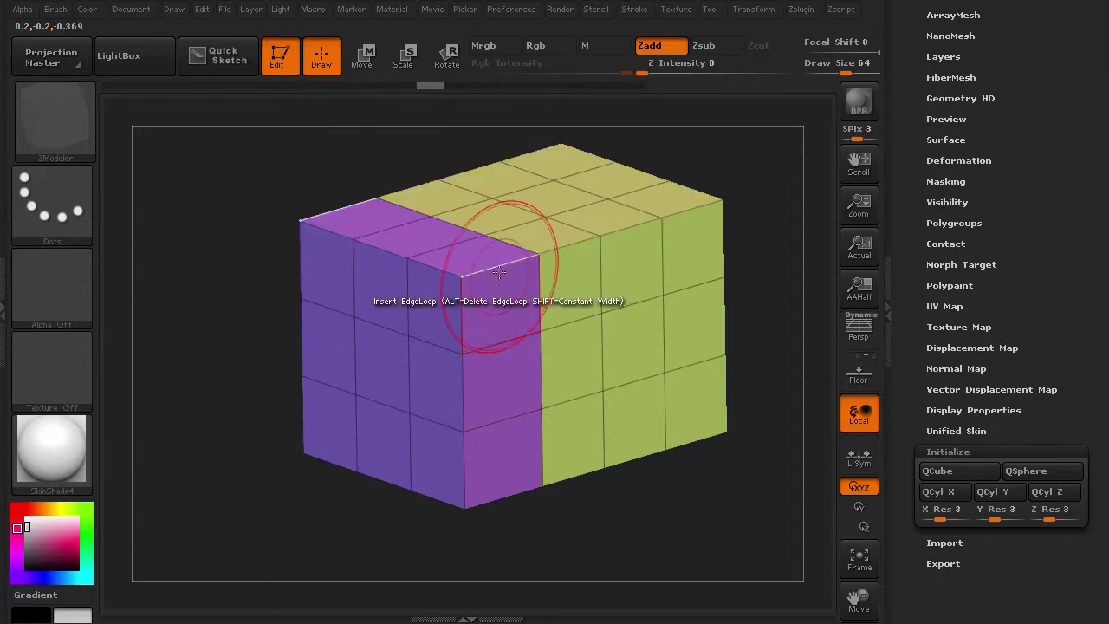
{"action": "key", "text": "space"}
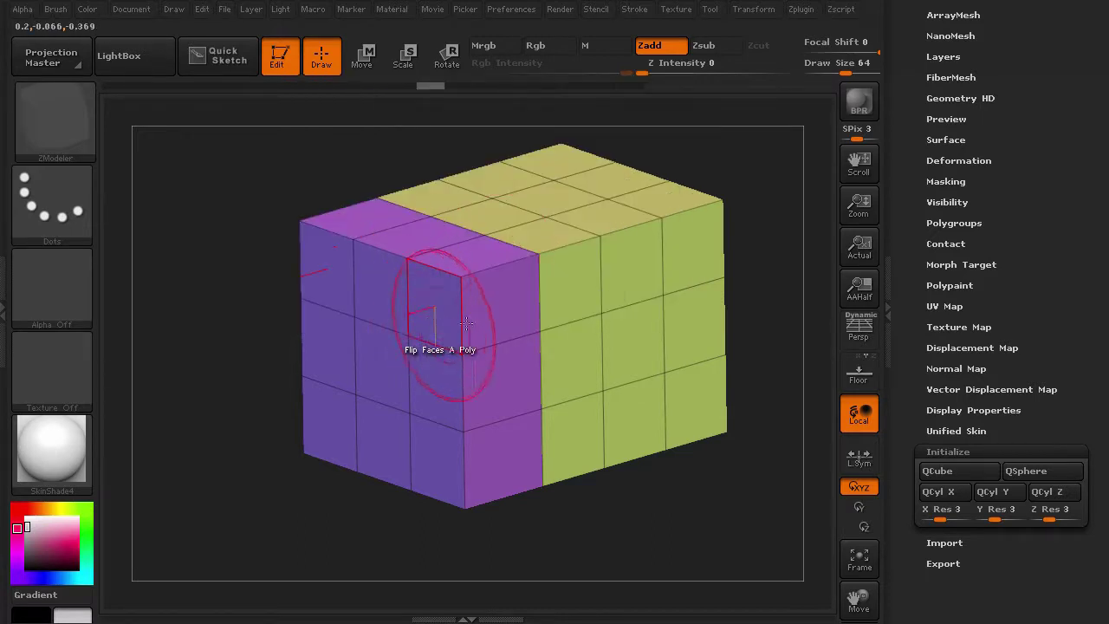
{"action": "key", "text": "space"}
{"action": "key", "text": "space"}
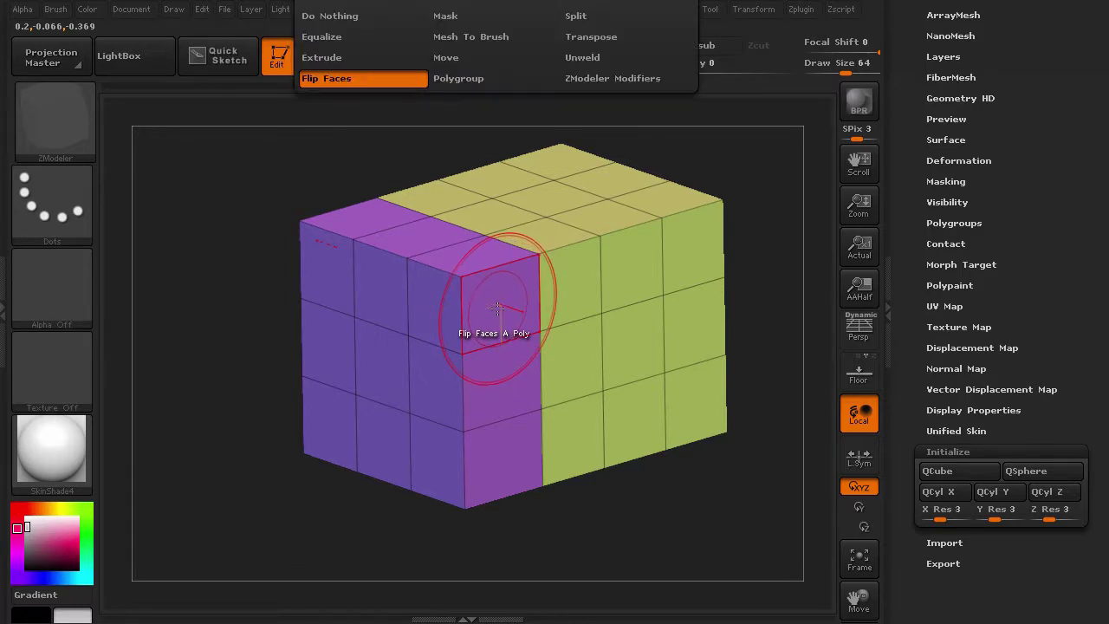
{"action": "key", "text": "space"}
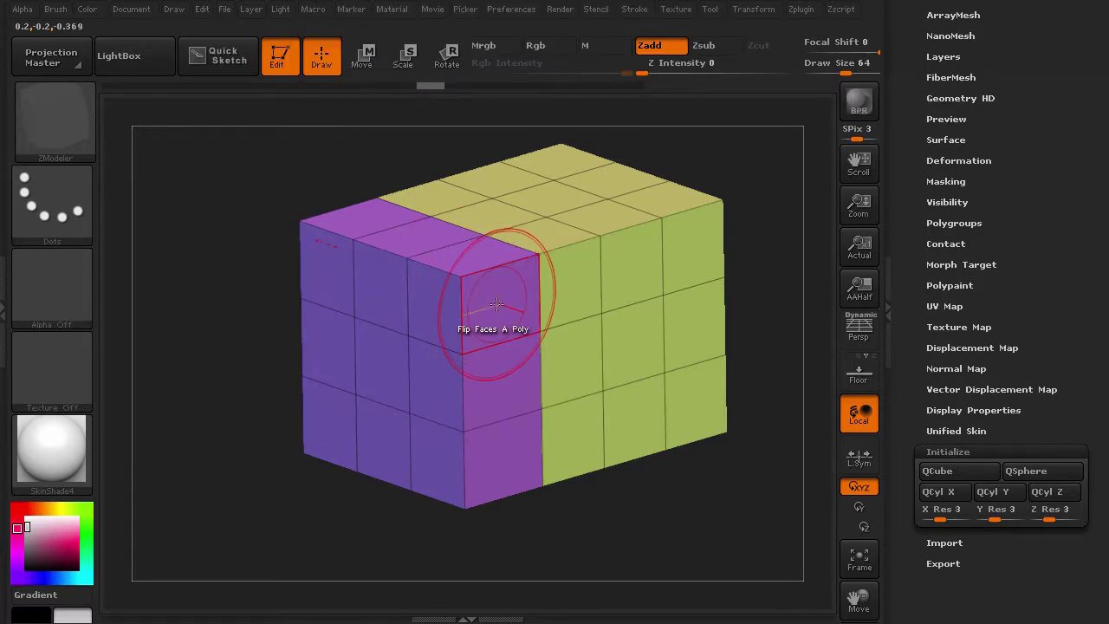
{"action": "key", "text": "space"}
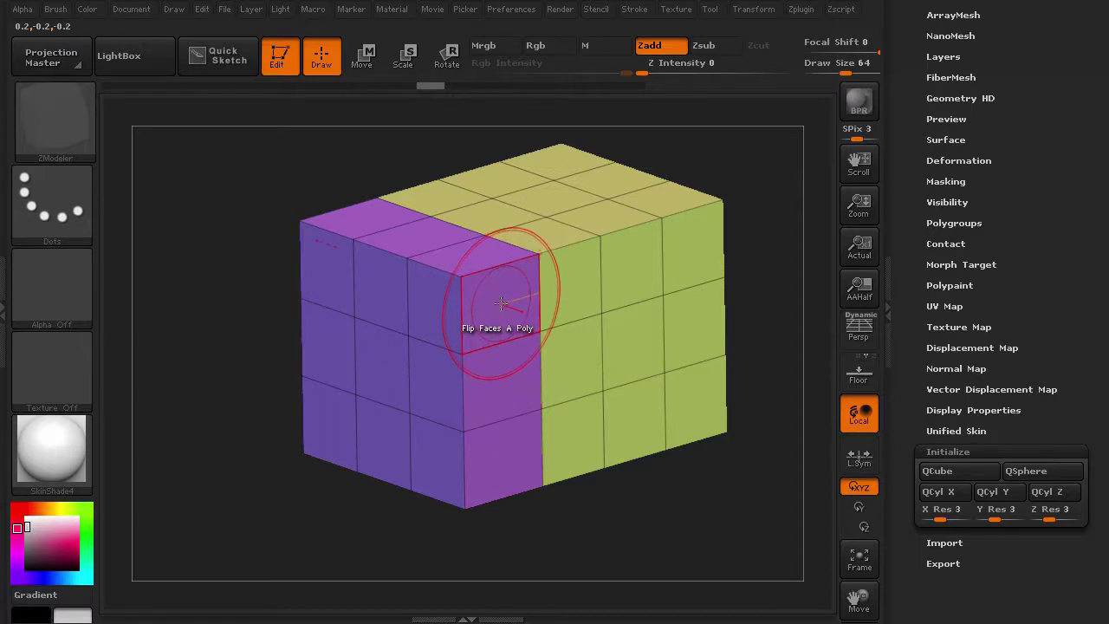
{"action": "key", "text": "space"}
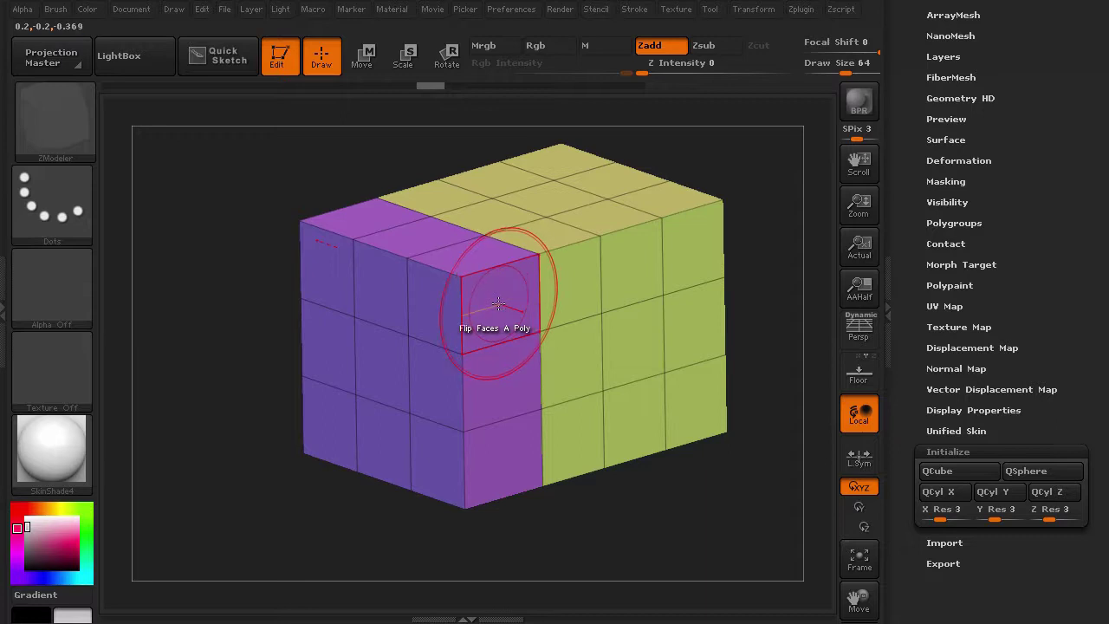
{"action": "key", "text": "space"}
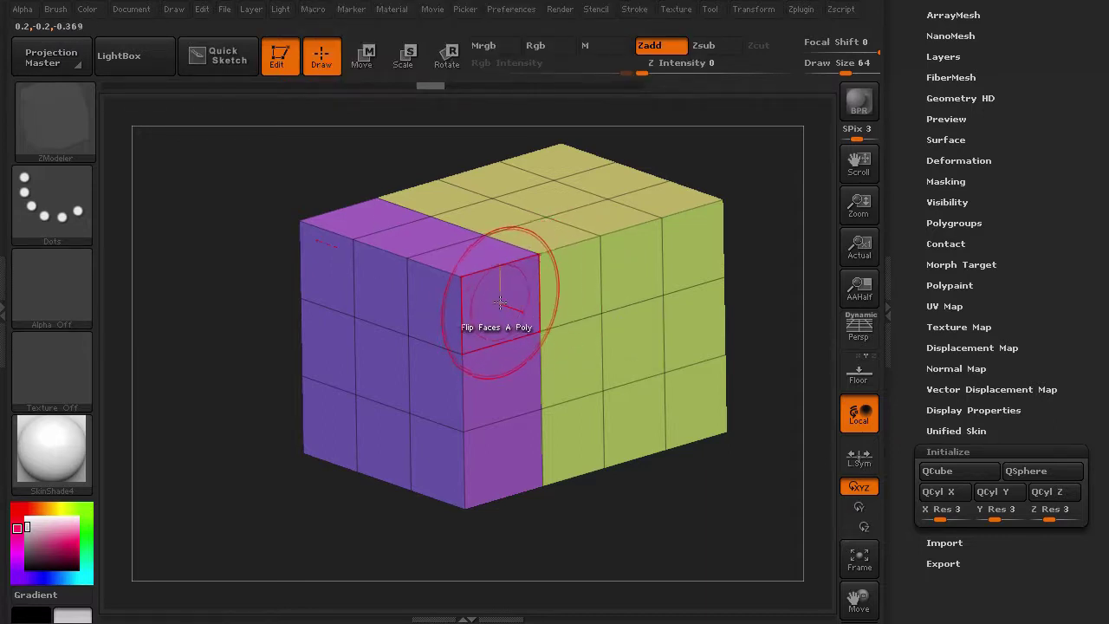
{"action": "key", "text": "space"}
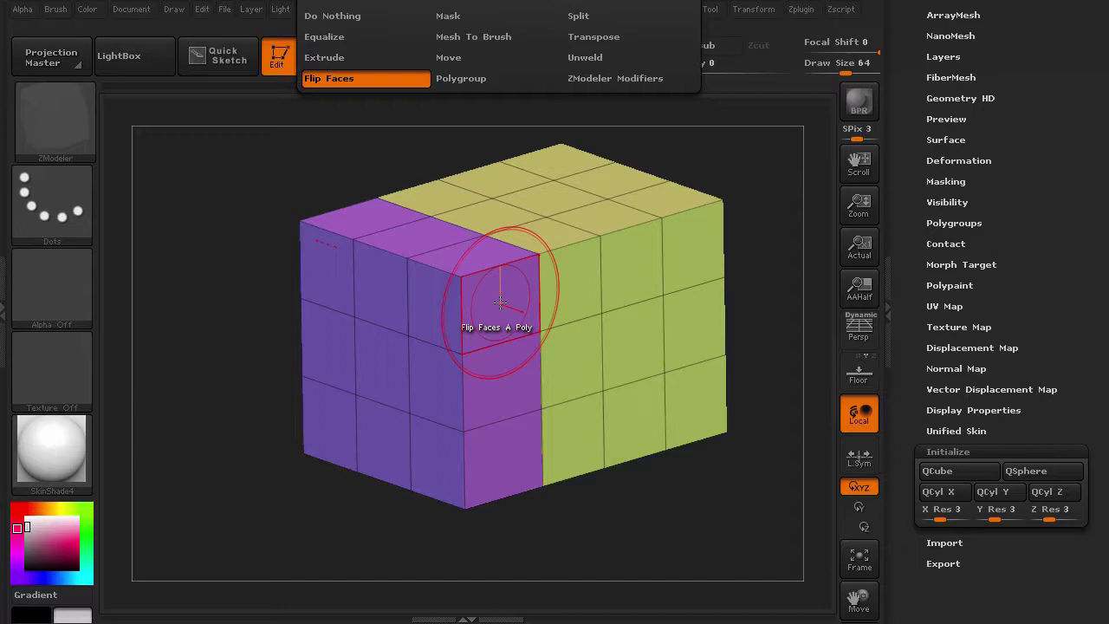
{"action": "key", "text": "space"}
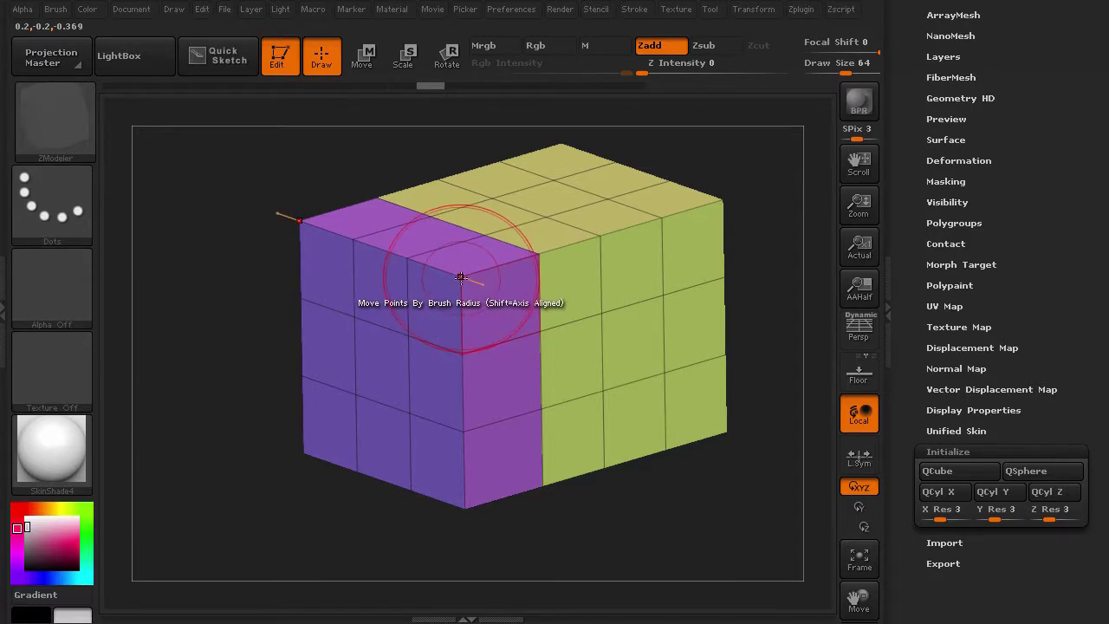
Step: Examine the point actions at the upper front corner and try moving that point by brush radius
{"action": "key", "text": "space"}
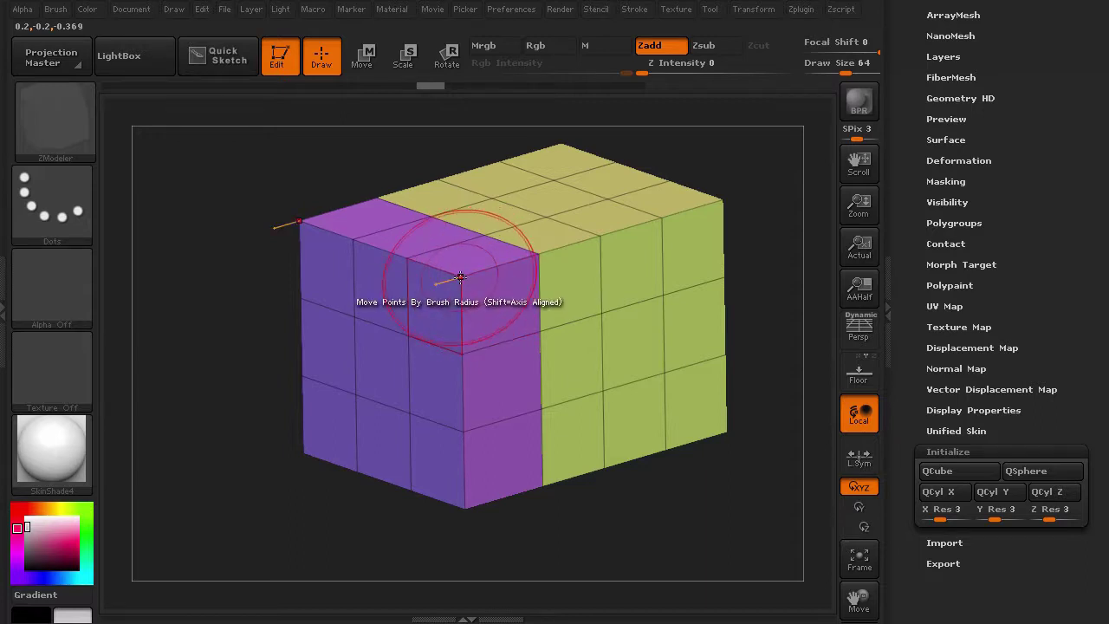
{"action": "left_click_drag", "start_coordinate": [465, 279], "coordinate": [500, 292]}
{"action": "key", "text": "ctrl+z"}
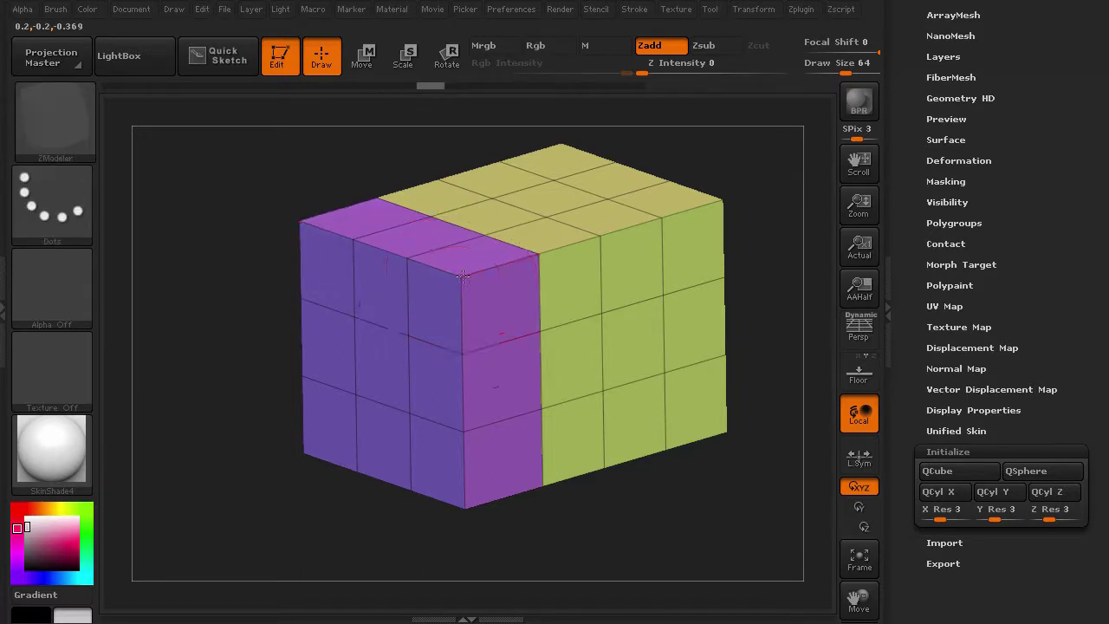
Step: Try moving the upper front corner point by brush radius in different directions, undoing each move
{"action": "left_click", "coordinate": [486, 281]}
{"action": "left_click_drag", "start_coordinate": [486, 281], "coordinate": [588, 242]}
{"action": "key", "text": "ctrl+z"}
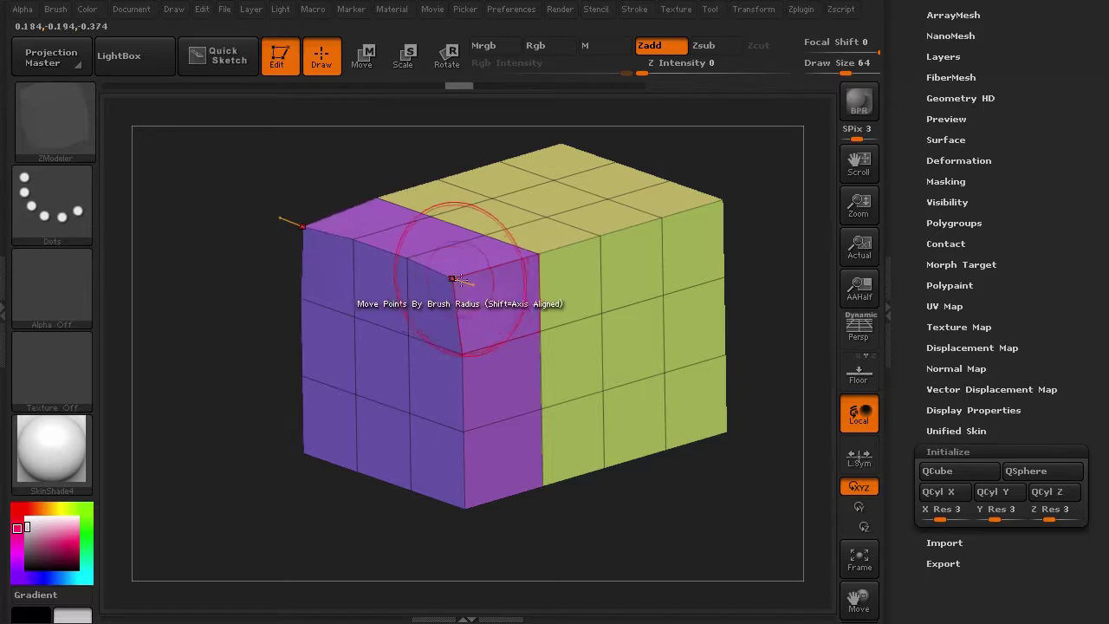
{"action": "left_click_drag", "start_coordinate": [252, 378], "coordinate": [304, 369]}
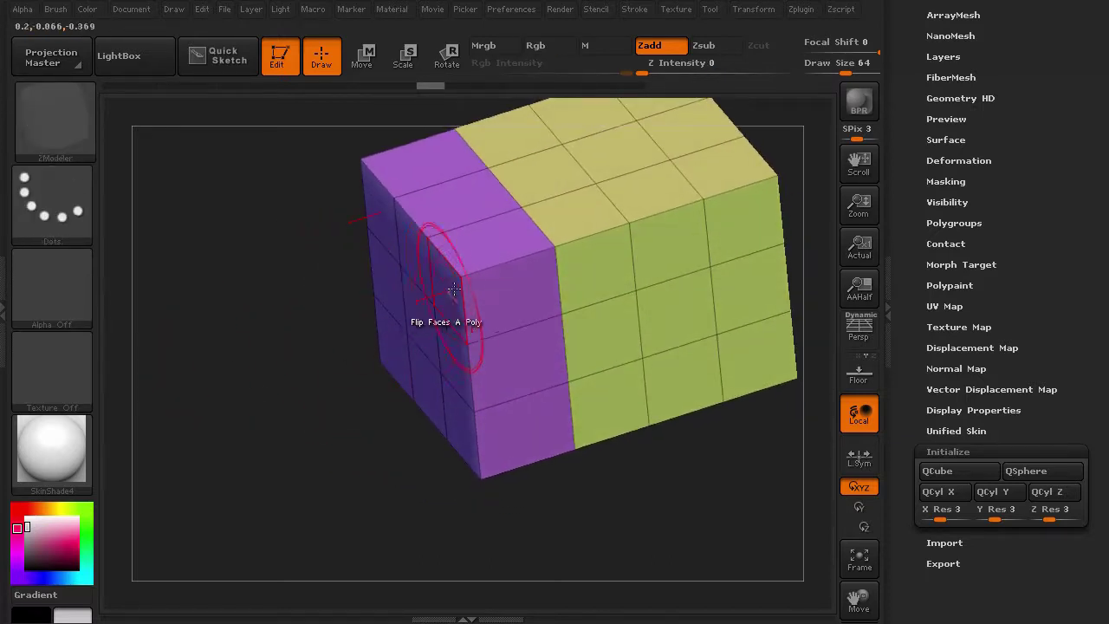
{"action": "left_click_drag", "start_coordinate": [461, 279], "coordinate": [441, 256]}
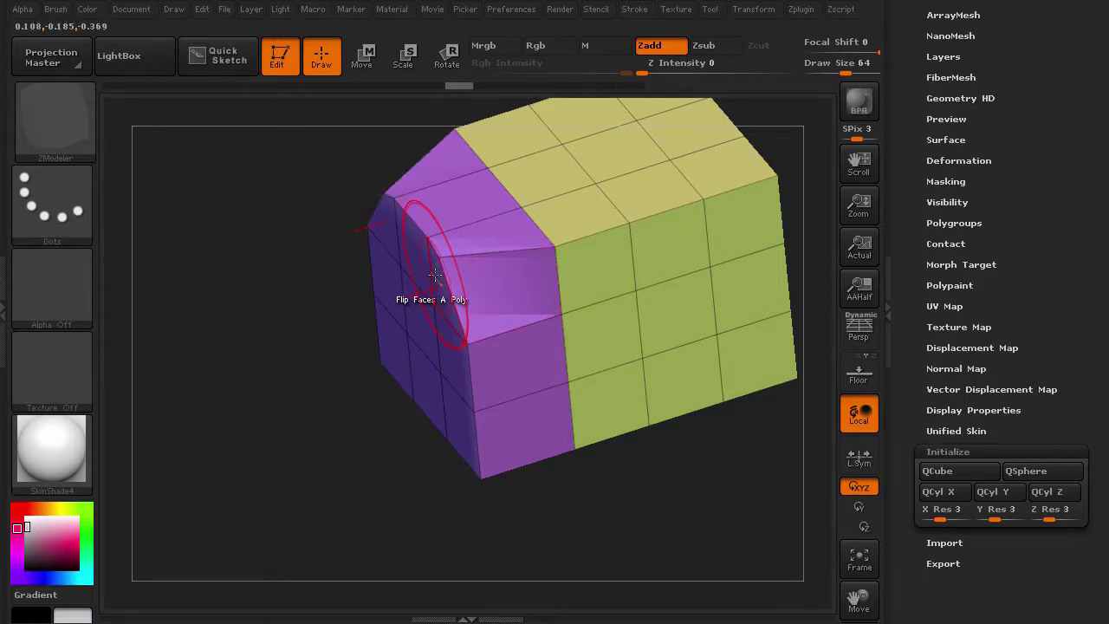
{"action": "key", "text": "ctrl+z"}
{"action": "left_click_drag", "start_coordinate": [275, 331], "coordinate": [290, 298]}
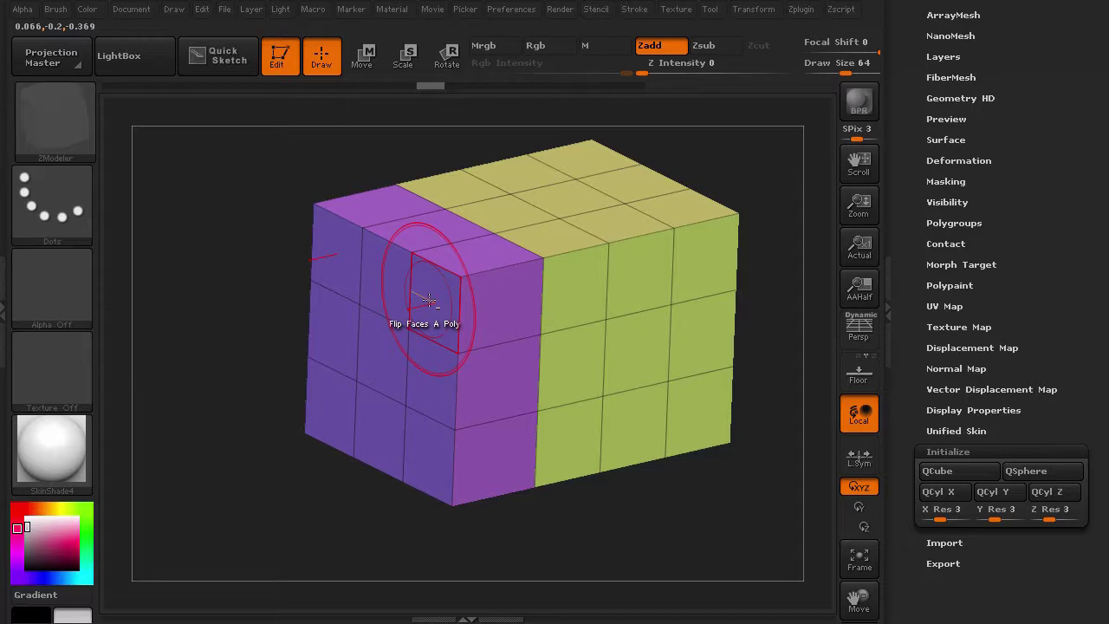
Step: Mark the front face's upper row of polygons as a temporary polygroup, try Flip Faces on it and undo the flip
{"action": "left_click", "coordinate": [425, 298]}
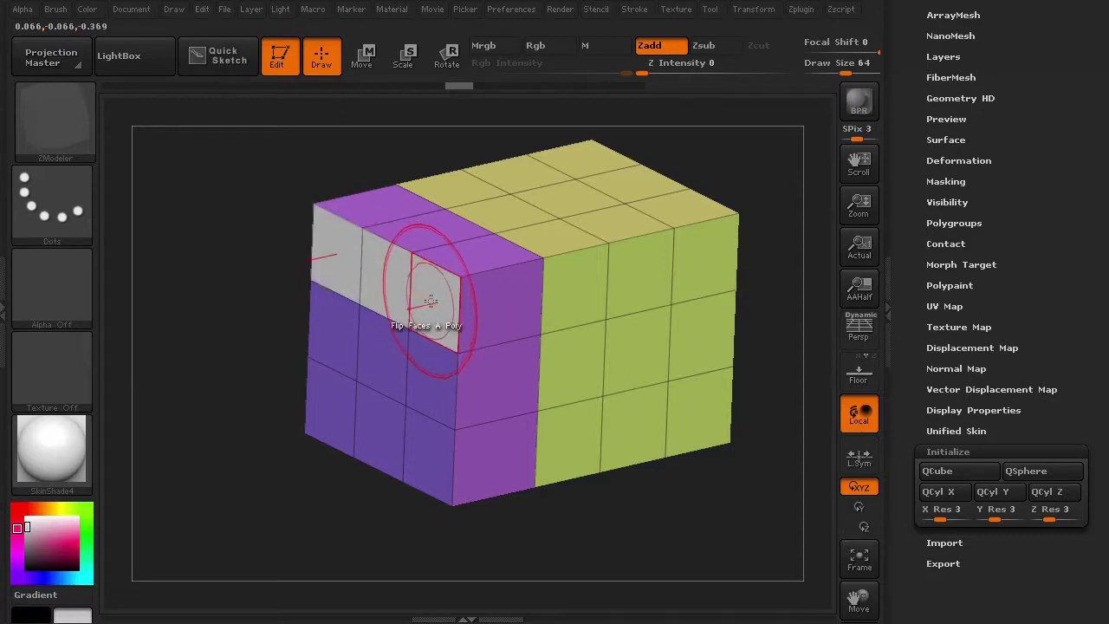
{"action": "left_click", "coordinate": [432, 301]}
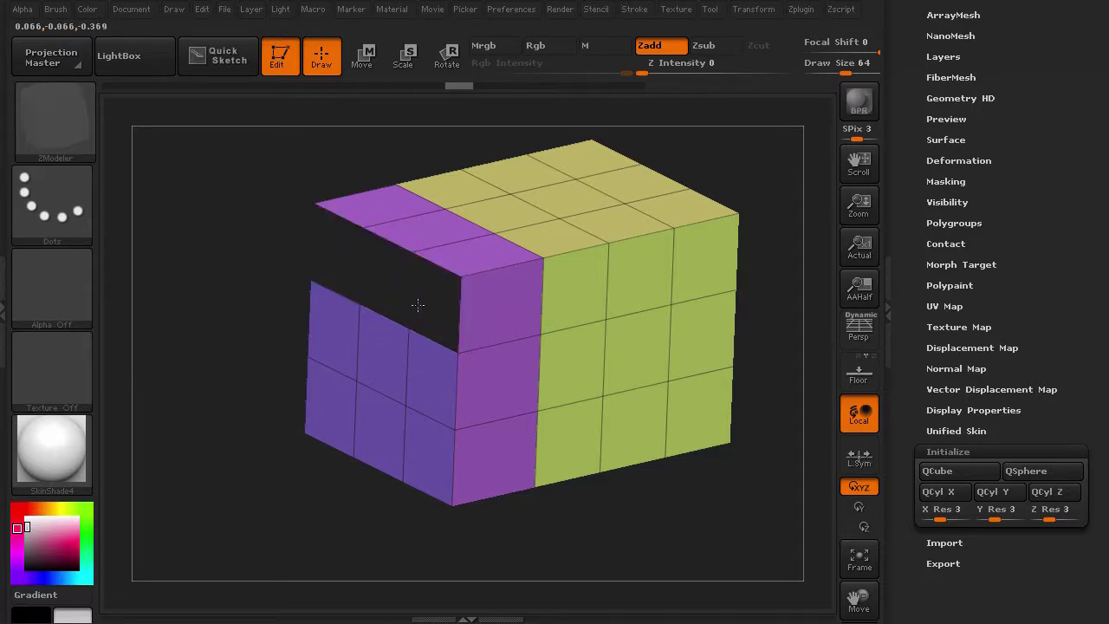
{"action": "left_click_drag", "start_coordinate": [179, 304], "coordinate": [175, 295]}
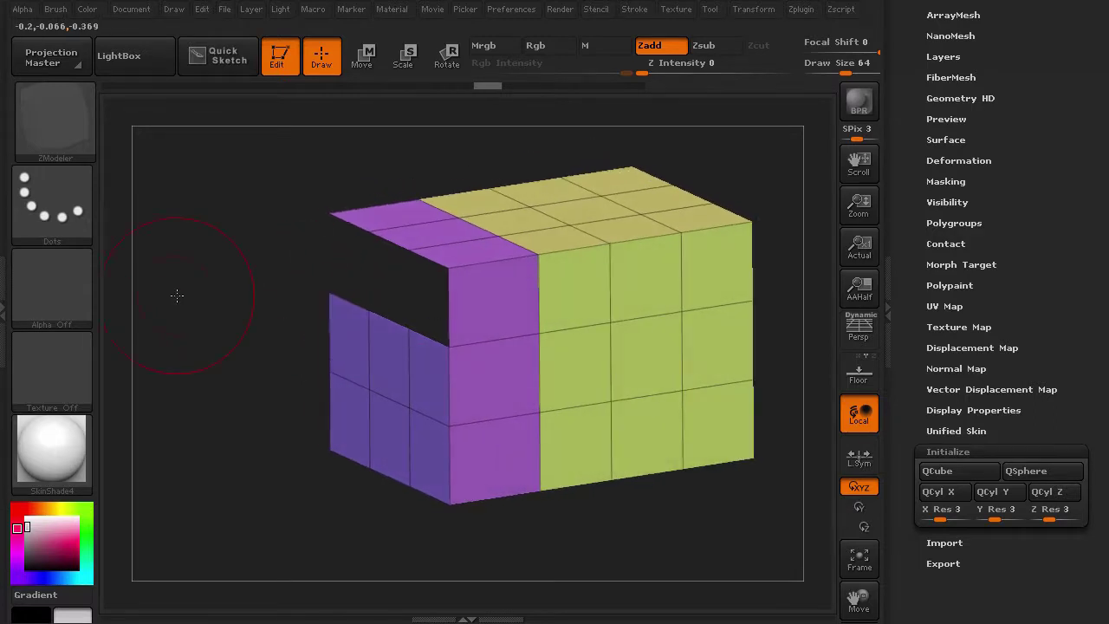
{"action": "key", "text": "ctrl+z"}
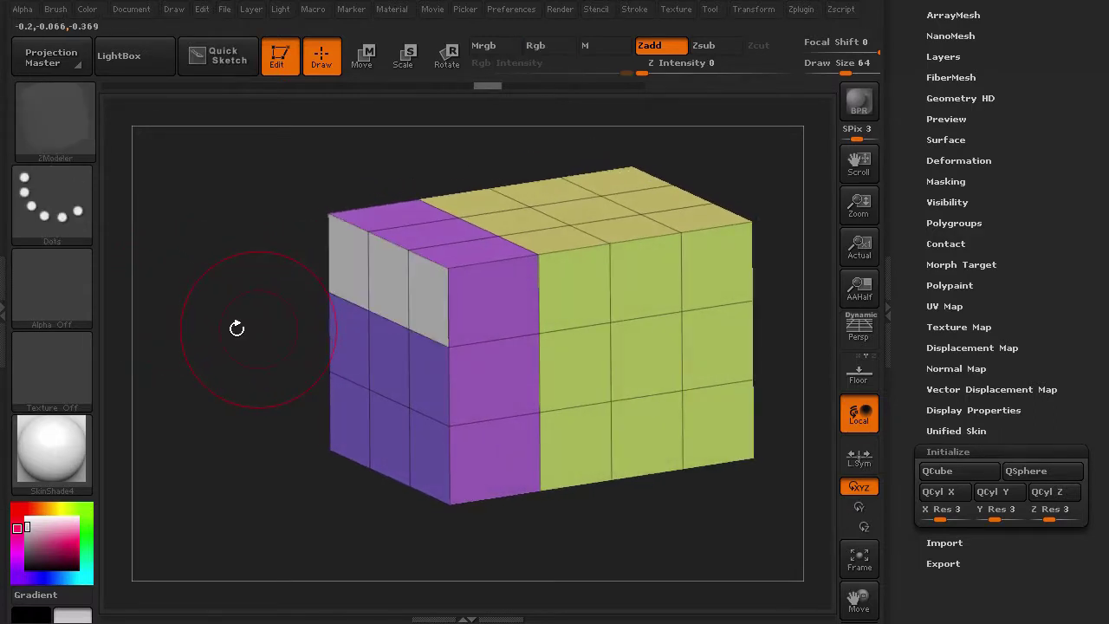
Step: Remove the upper row's two outer polygons from the temporary polygroup and add them back
{"action": "left_click", "coordinate": [424, 306]}
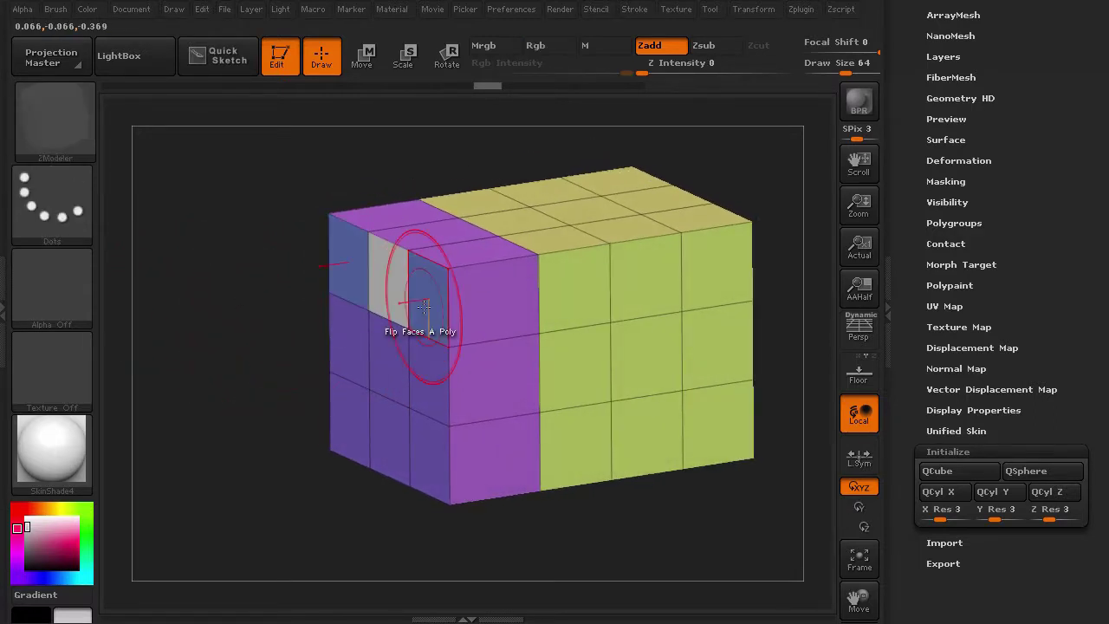
{"action": "left_click_drag", "start_coordinate": [255, 309], "coordinate": [311, 310]}
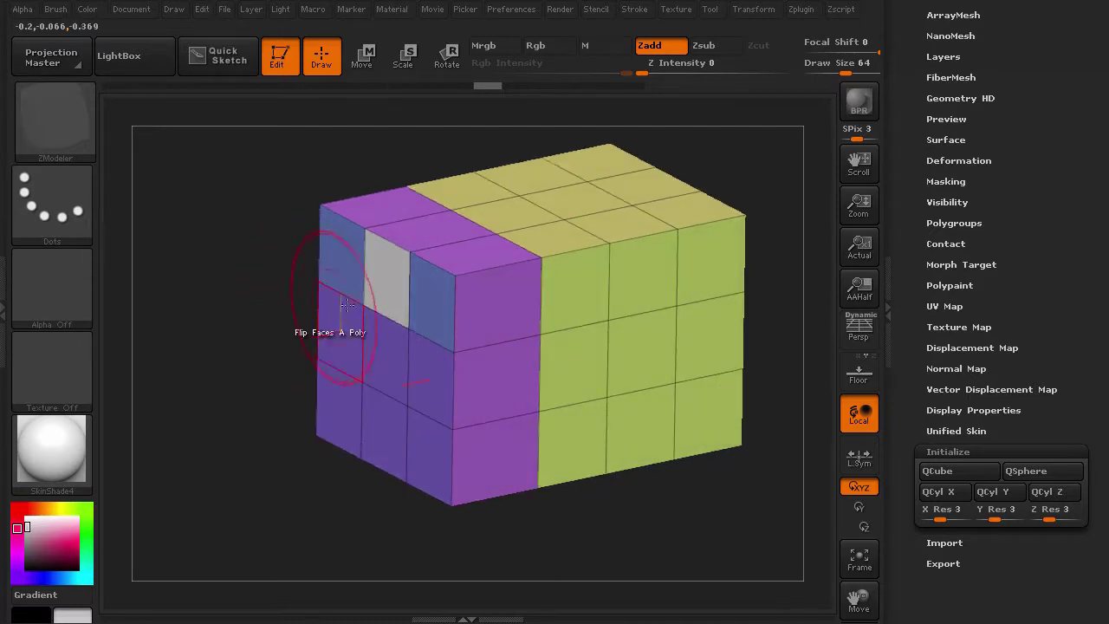
{"action": "left_click", "coordinate": [427, 306]}
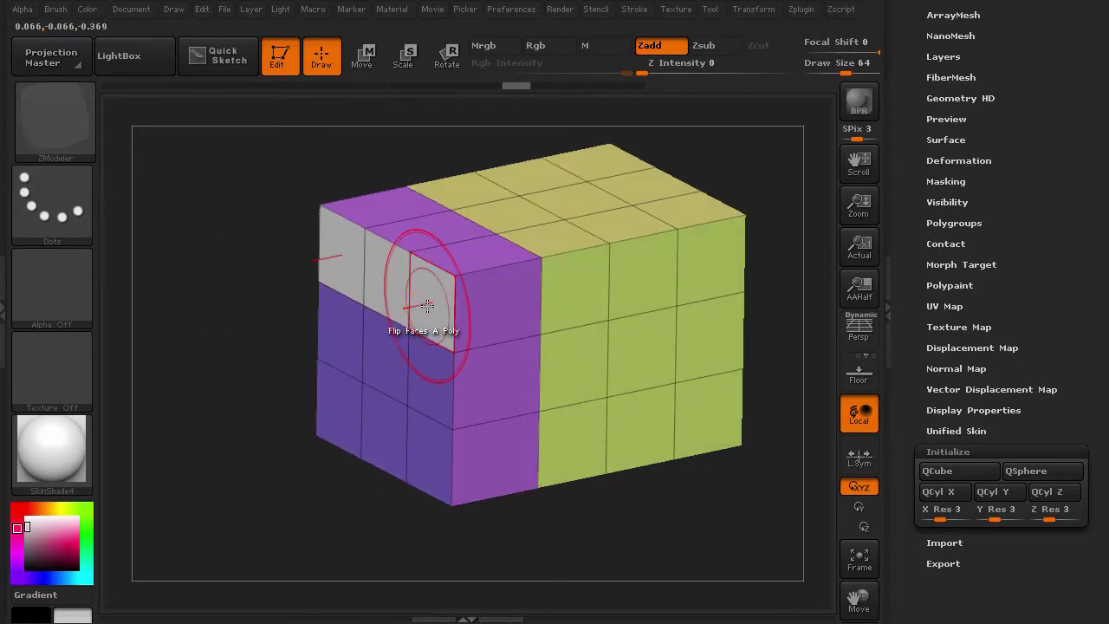
Step: Try further edits on the temporary polygroup and undo them back to the marked upper row
{"action": "mouse_move", "coordinate": [426, 302]}
{"action": "left_mouse_down", "text": "shift"}
{"action": "mouse_move", "coordinate": [416, 292]}
{"action": "mouse_move", "coordinate": [341, 315]}
{"action": "mouse_move", "coordinate": [453, 286]}
{"action": "mouse_move", "coordinate": [421, 213]}
{"action": "mouse_move", "coordinate": [516, 230]}
{"action": "left_mouse_up", "text": "shift"}
{"action": "mouse_move", "coordinate": [248, 335]}
{"action": "left_mouse_down"}
{"action": "mouse_move", "coordinate": [218, 315]}
{"action": "mouse_move", "coordinate": [257, 332]}
{"action": "mouse_move", "coordinate": [168, 317]}
{"action": "mouse_move", "coordinate": [199, 389]}
{"action": "mouse_move", "coordinate": [199, 368]}
{"action": "mouse_move", "coordinate": [198, 404]}
{"action": "mouse_move", "coordinate": [223, 365]}
{"action": "mouse_move", "coordinate": [209, 431]}
{"action": "left_mouse_up"}
{"action": "key", "text": "ctrl+z"}
{"action": "key", "text": "ctrl+z"}
{"action": "key", "text": "ctrl+z"}
{"action": "key", "text": "ctrl+z"}
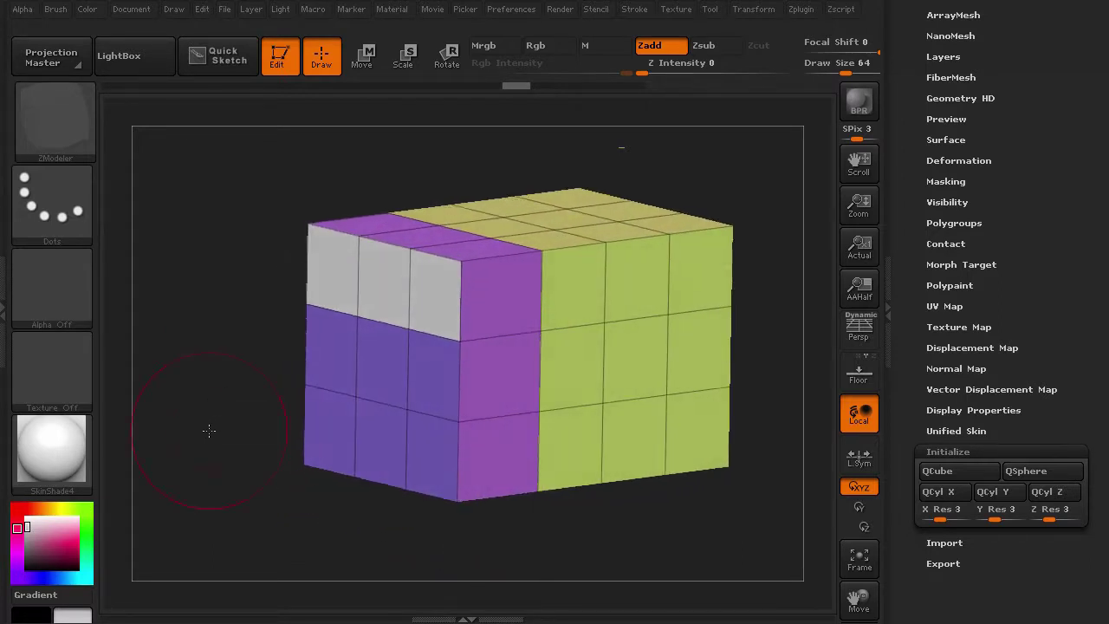
{"action": "left_click", "coordinate": [422, 309]}
{"action": "key", "text": "ctrl+z"}
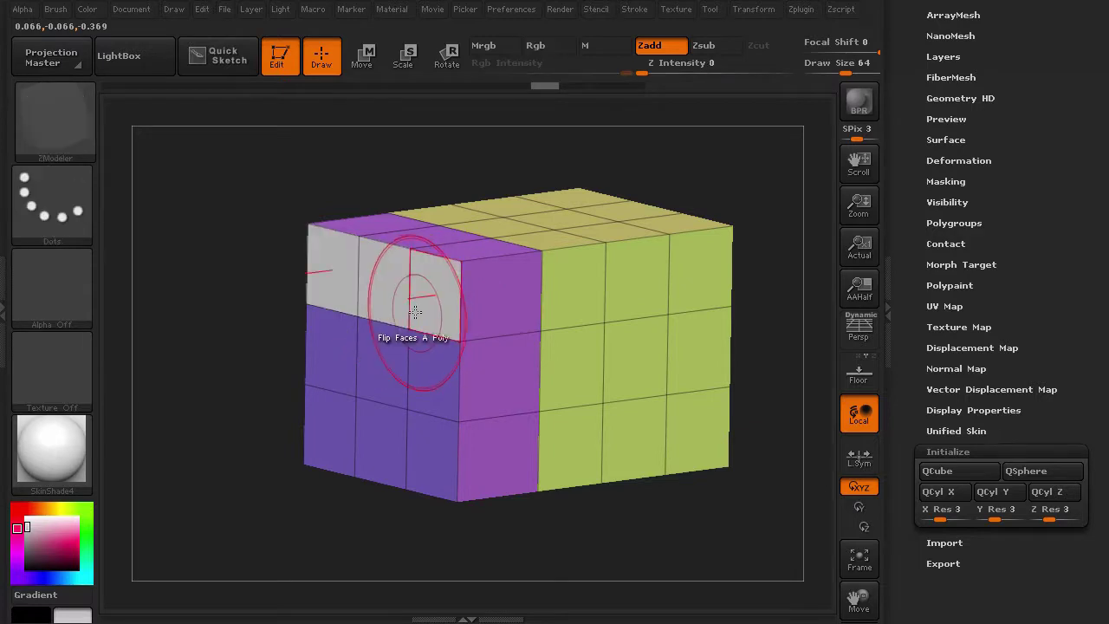
Step: Set the ZModeler polygon action to Move, try moving the marked upper row of polygons and undo the move
{"action": "key", "text": "space"}
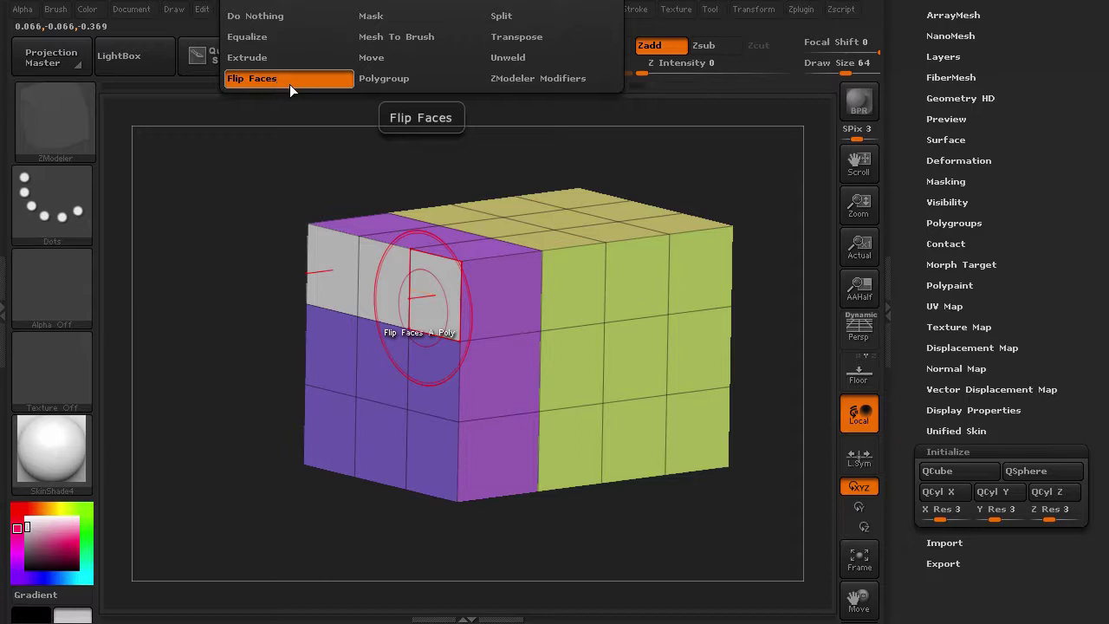
{"action": "left_click", "coordinate": [388, 56]}
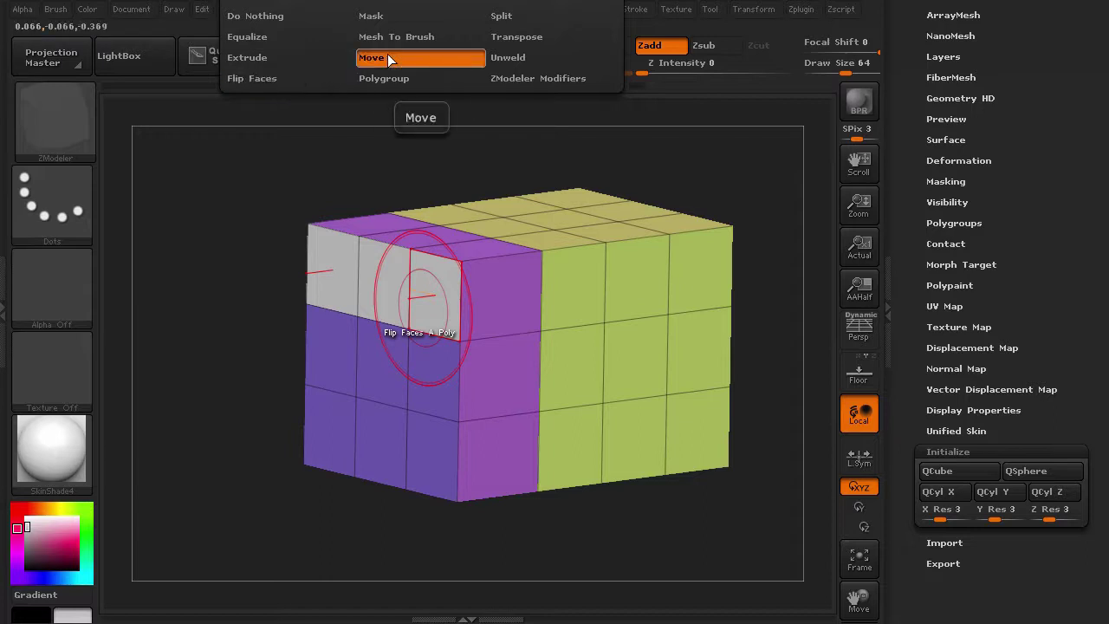
{"action": "mouse_move", "coordinate": [428, 292]}
{"action": "left_mouse_down"}
{"action": "mouse_move", "coordinate": [148, 402]}
{"action": "mouse_move", "coordinate": [433, 295]}
{"action": "mouse_move", "coordinate": [761, 241]}
{"action": "mouse_move", "coordinate": [538, 286]}
{"action": "mouse_move", "coordinate": [684, 286]}
{"action": "mouse_move", "coordinate": [655, 323]}
{"action": "mouse_move", "coordinate": [550, 347]}
{"action": "mouse_move", "coordinate": [668, 338]}
{"action": "mouse_move", "coordinate": [519, 353]}
{"action": "mouse_move", "coordinate": [342, 286]}
{"action": "mouse_move", "coordinate": [315, 354]}
{"action": "mouse_move", "coordinate": [277, 397]}
{"action": "mouse_move", "coordinate": [444, 353]}
{"action": "left_mouse_up"}
{"action": "key", "text": "ctrl"}
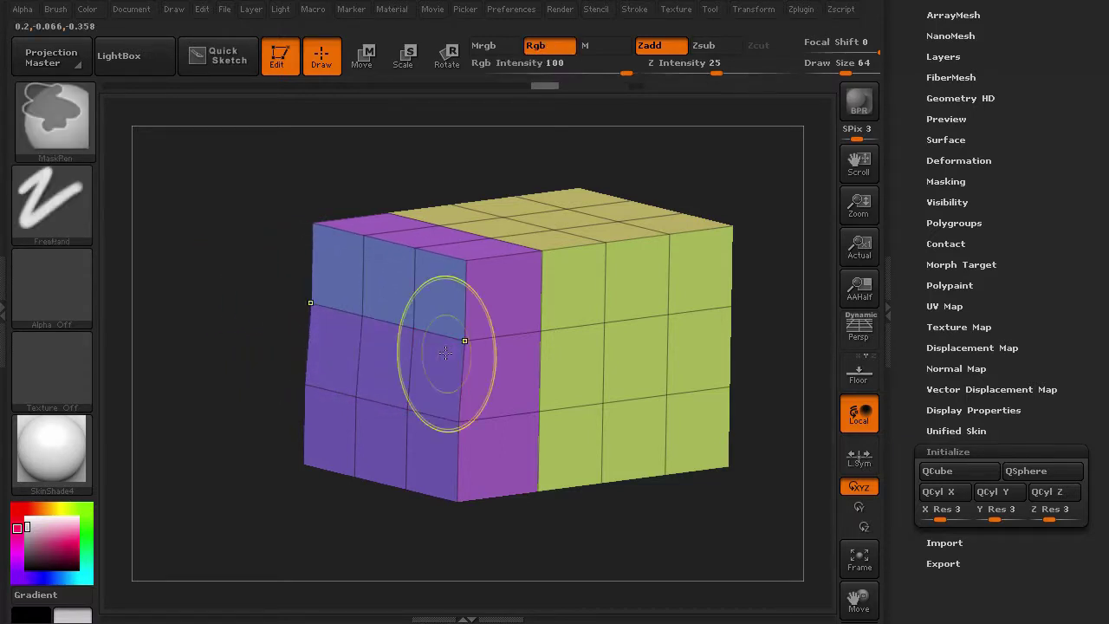
{"action": "key", "text": "ctrl+z"}
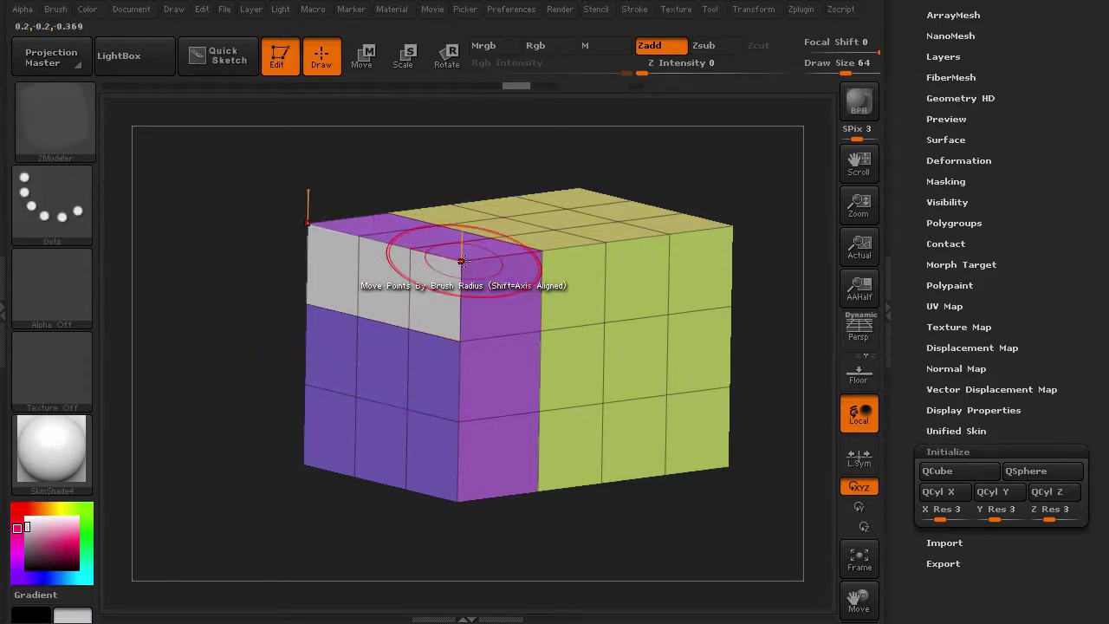
Step: Delete the three vertical edge loops that cross the cube's long side
{"action": "key", "text": "space"}
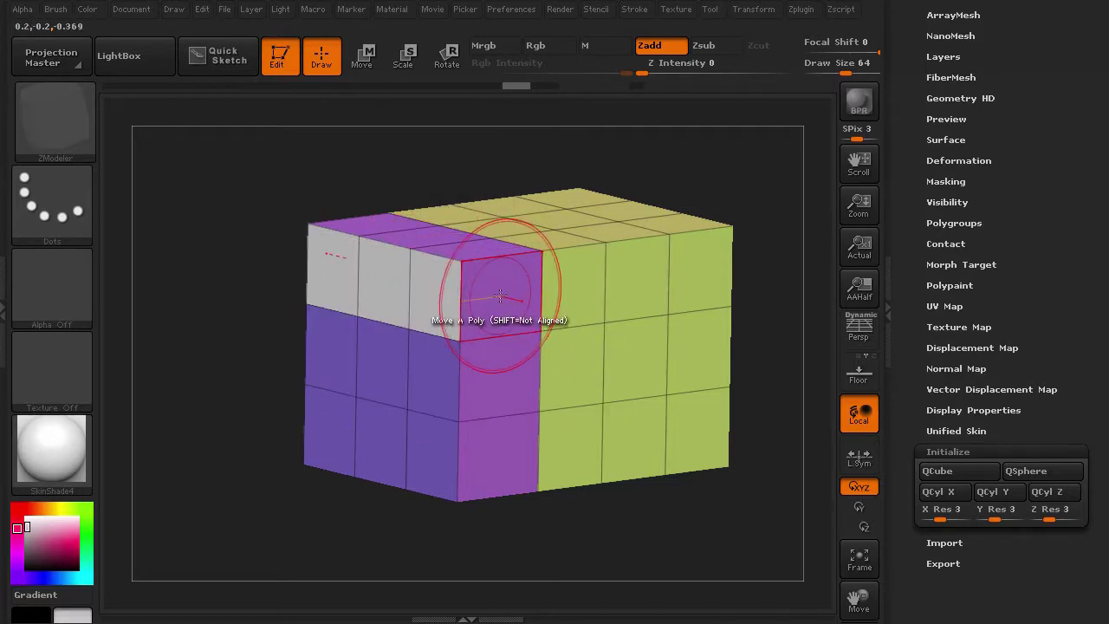
{"action": "key", "text": "space"}
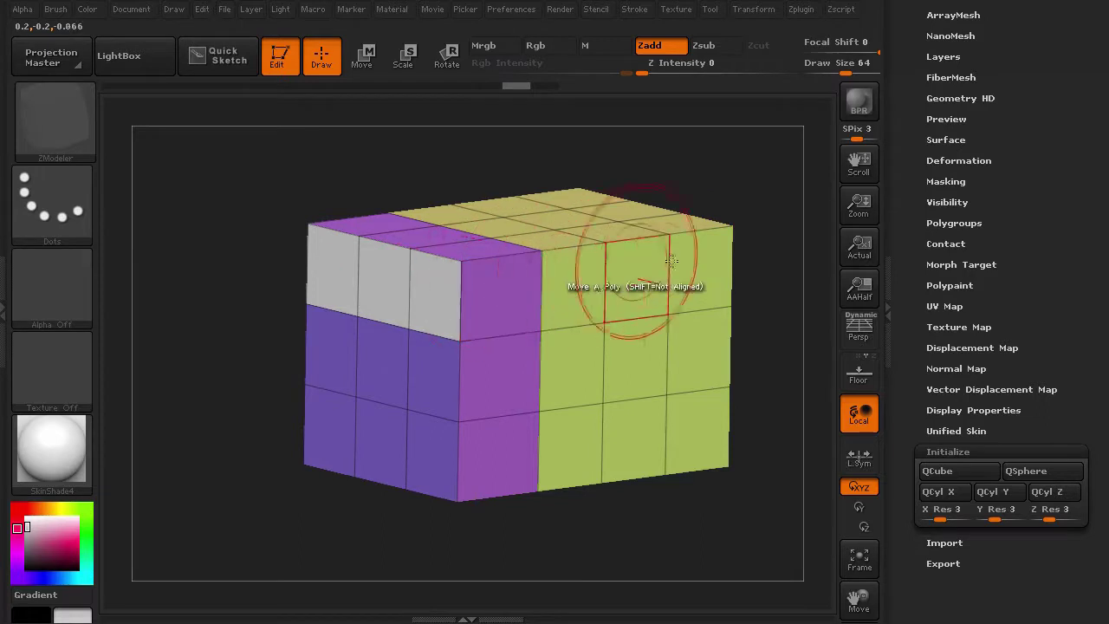
{"action": "left_click", "coordinate": [540, 282], "text": "alt"}
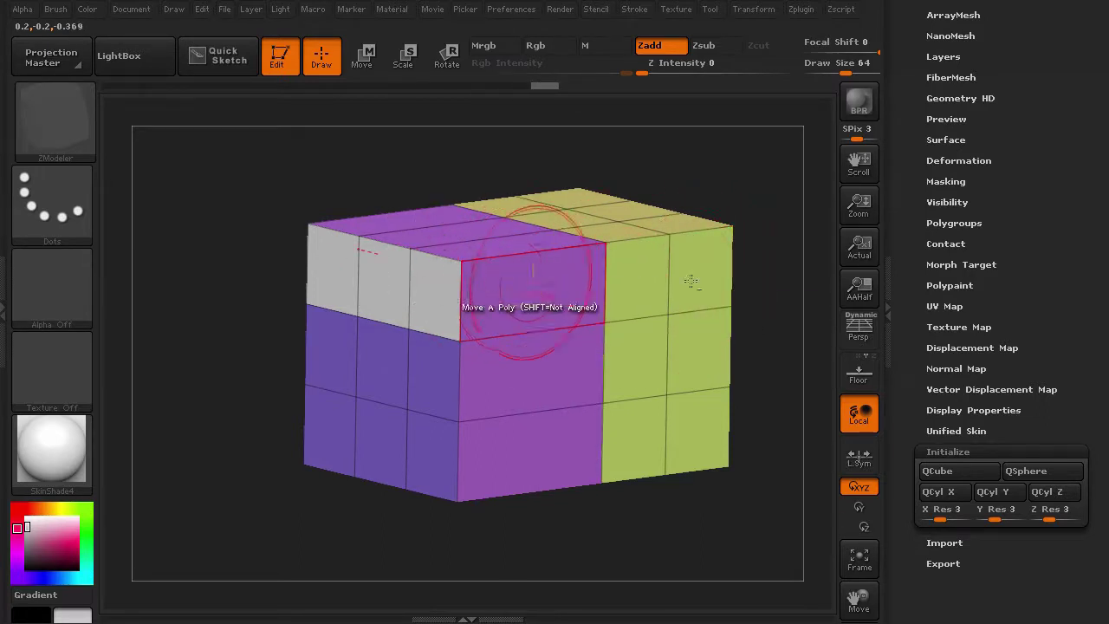
{"action": "left_click", "coordinate": [606, 285], "text": "alt"}
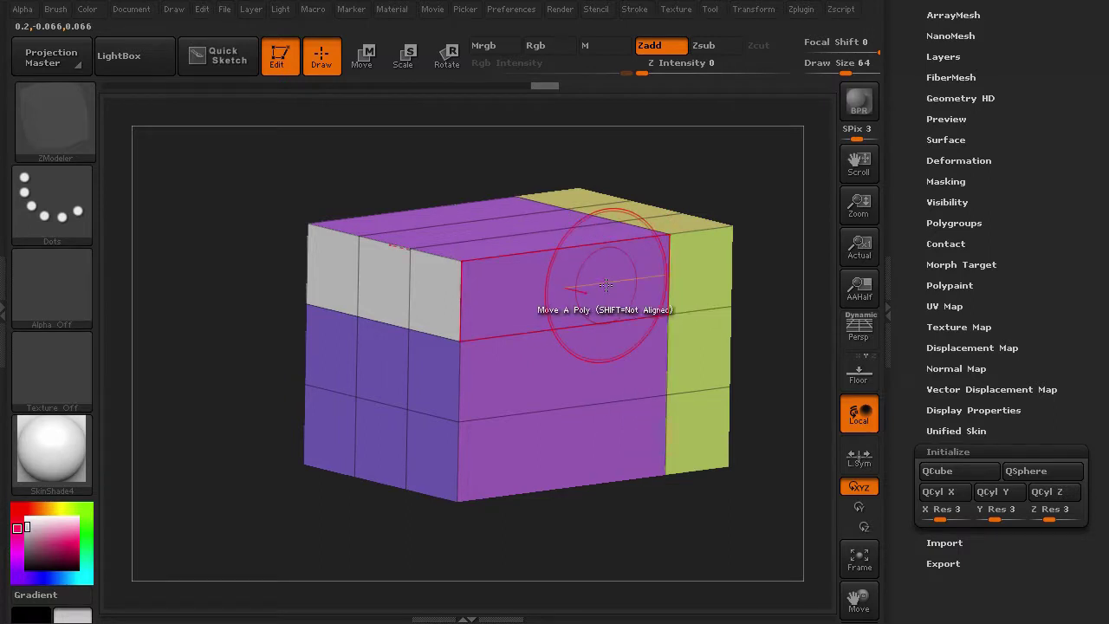
{"action": "left_click", "coordinate": [664, 279], "text": "alt"}
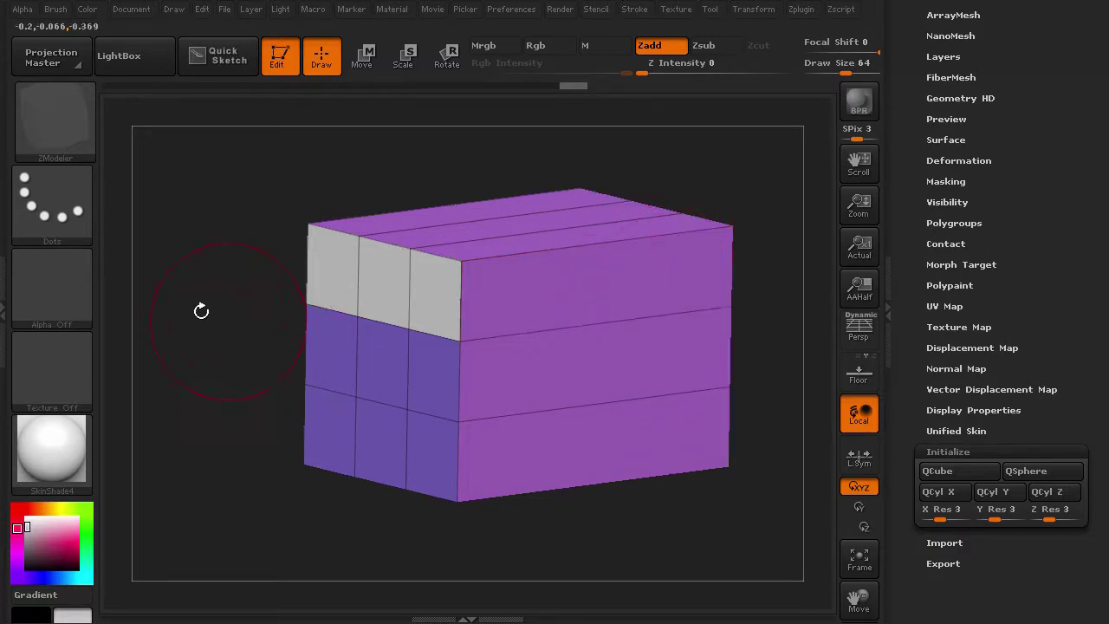
Step: Delete the remaining vertical and horizontal edge loops that cross the cube's front face
{"action": "left_click_drag", "start_coordinate": [201, 311], "coordinate": [242, 328]}
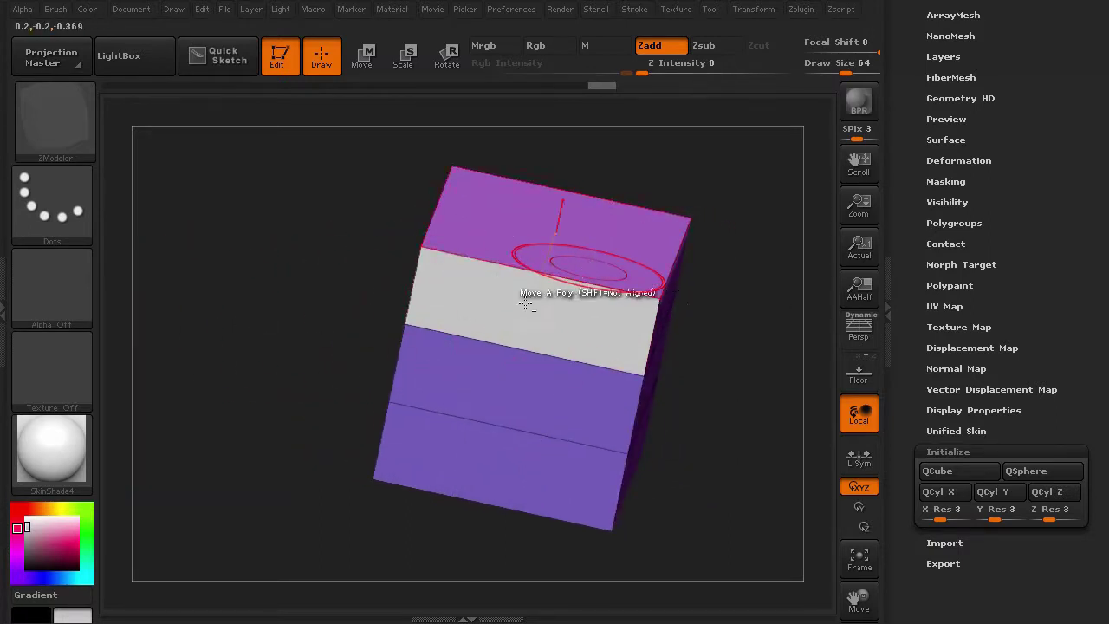
{"action": "left_click_drag", "start_coordinate": [195, 299], "coordinate": [218, 328]}
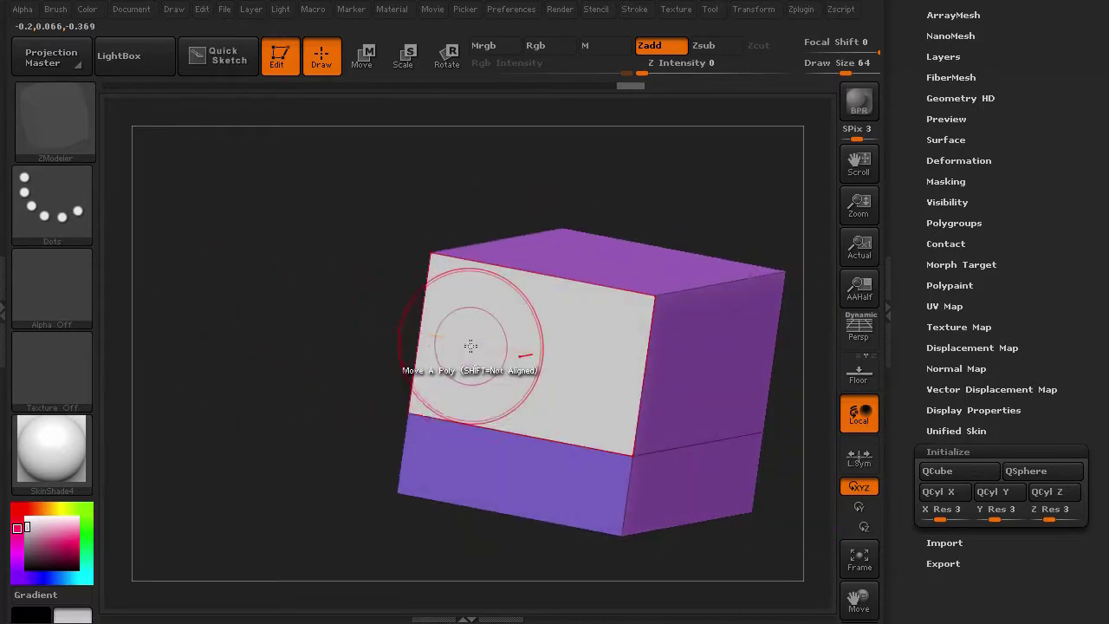
{"action": "left_click", "coordinate": [441, 420], "text": "alt"}
Step: Insert three edge loops across the cube's long side and four vertical edge loops across its front face
{"action": "left_click_drag", "start_coordinate": [217, 404], "coordinate": [185, 405]}
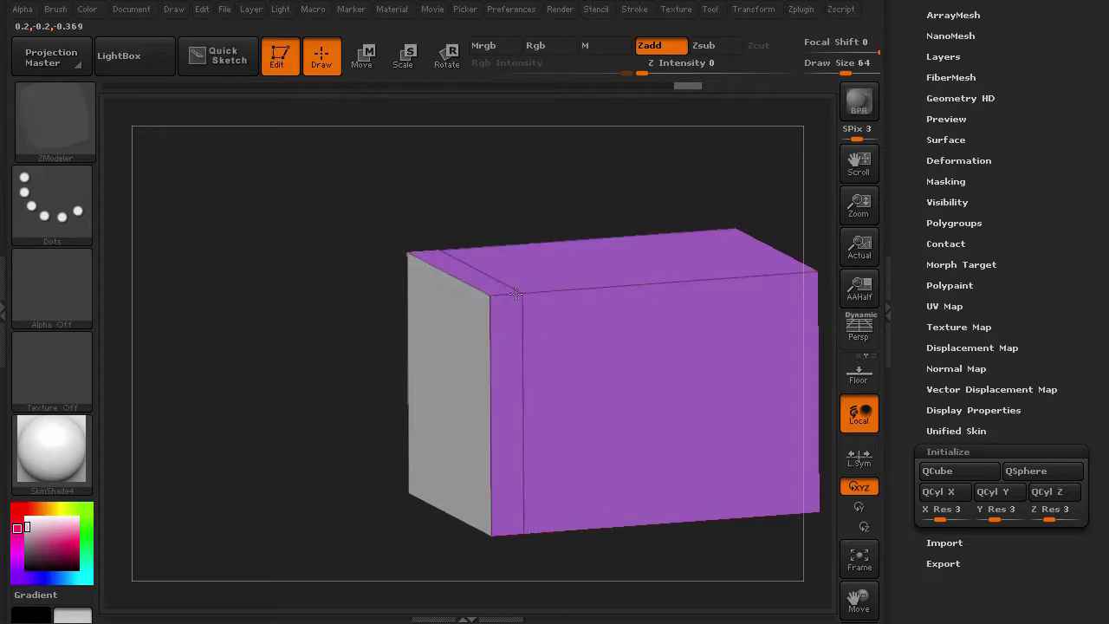
{"action": "left_click", "coordinate": [672, 286]}
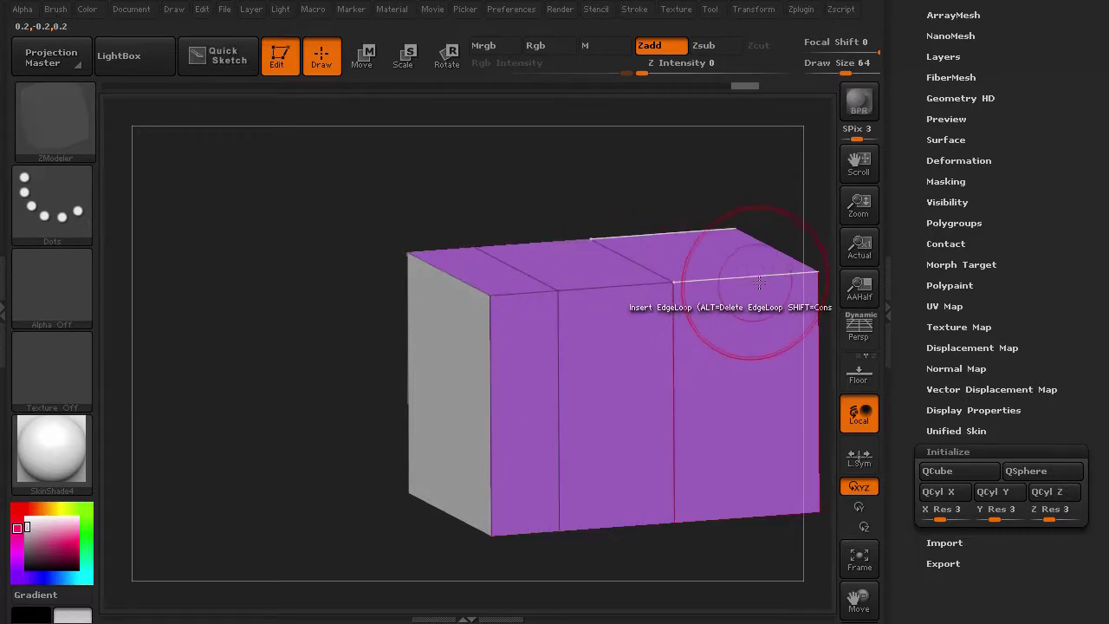
{"action": "left_click_drag", "start_coordinate": [348, 326], "coordinate": [312, 364]}
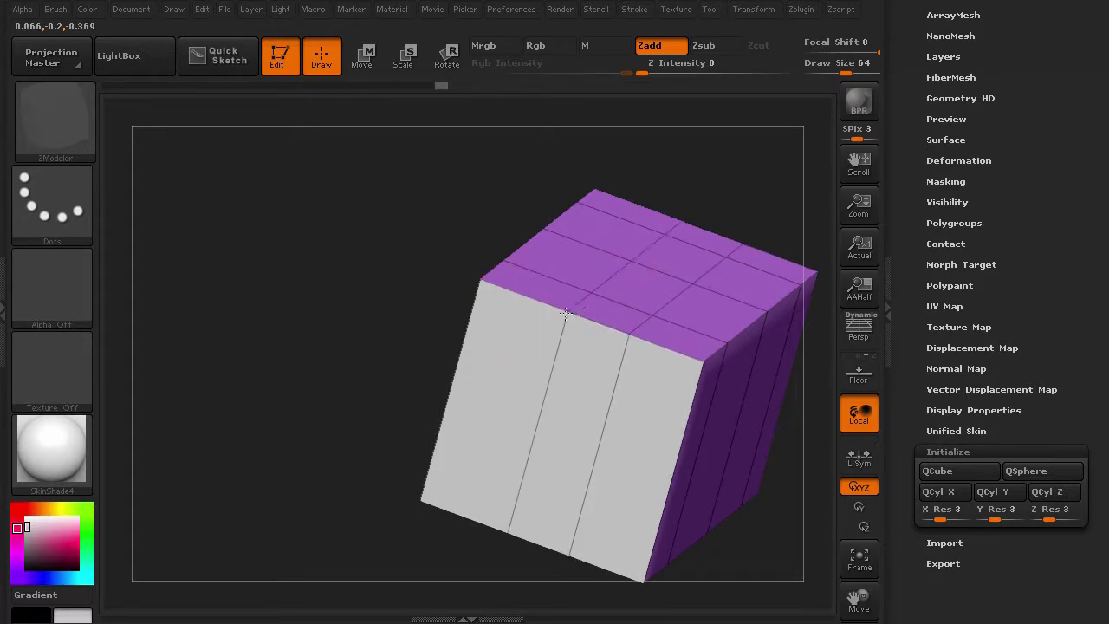
{"action": "left_click_drag", "start_coordinate": [456, 292], "coordinate": [255, 374]}
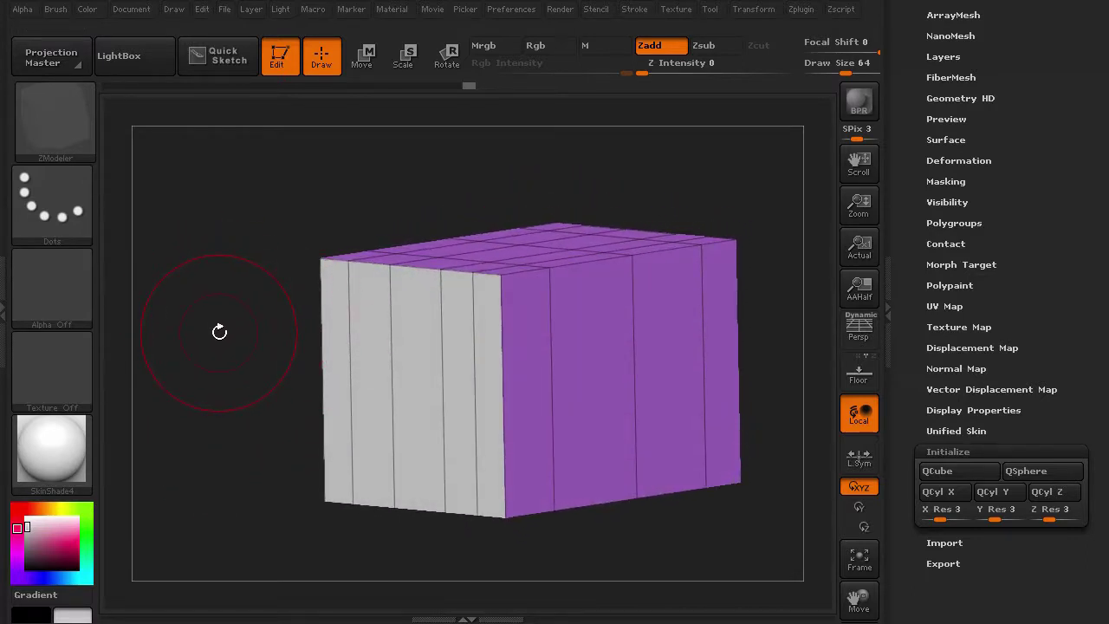
{"action": "left_click_drag", "start_coordinate": [220, 345], "coordinate": [182, 368]}
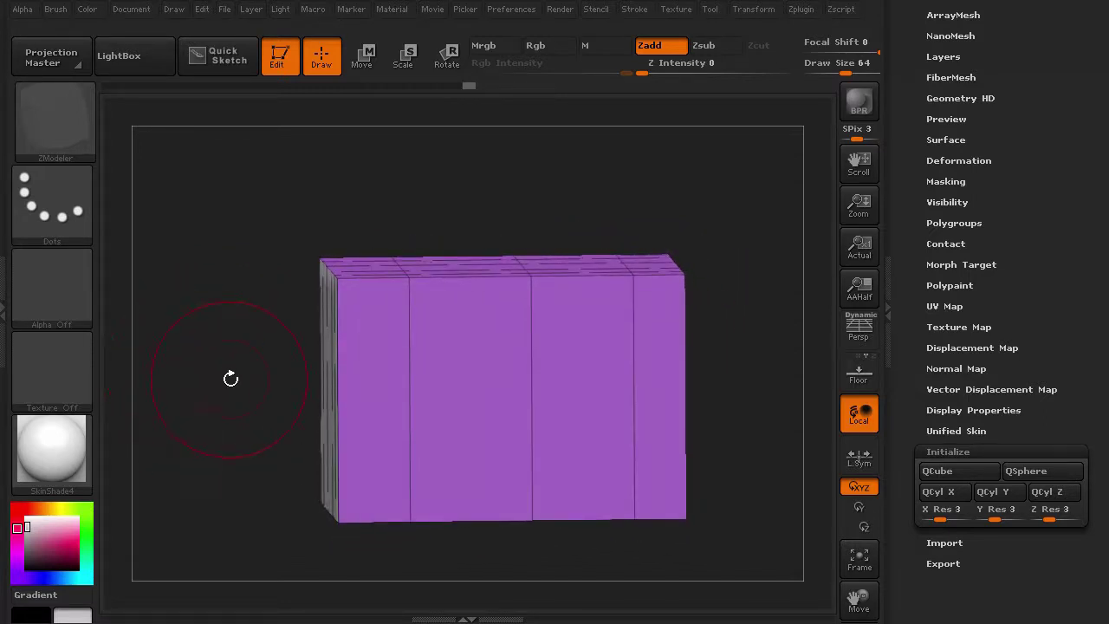
Step: With the Transpose Move line, shorten the cube along its long side and reduce its height to a flat box
{"action": "key", "text": "w"}
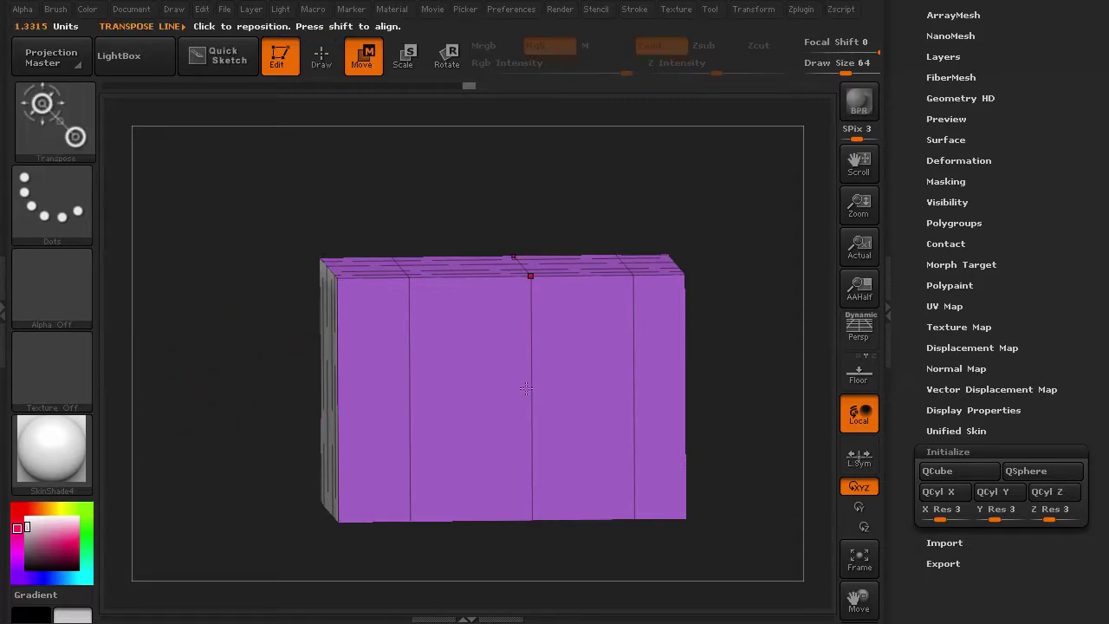
{"action": "left_click_drag", "start_coordinate": [318, 378], "coordinate": [249, 369], "text": "shift"}
{"action": "left_click_drag", "start_coordinate": [482, 370], "coordinate": [459, 370]}
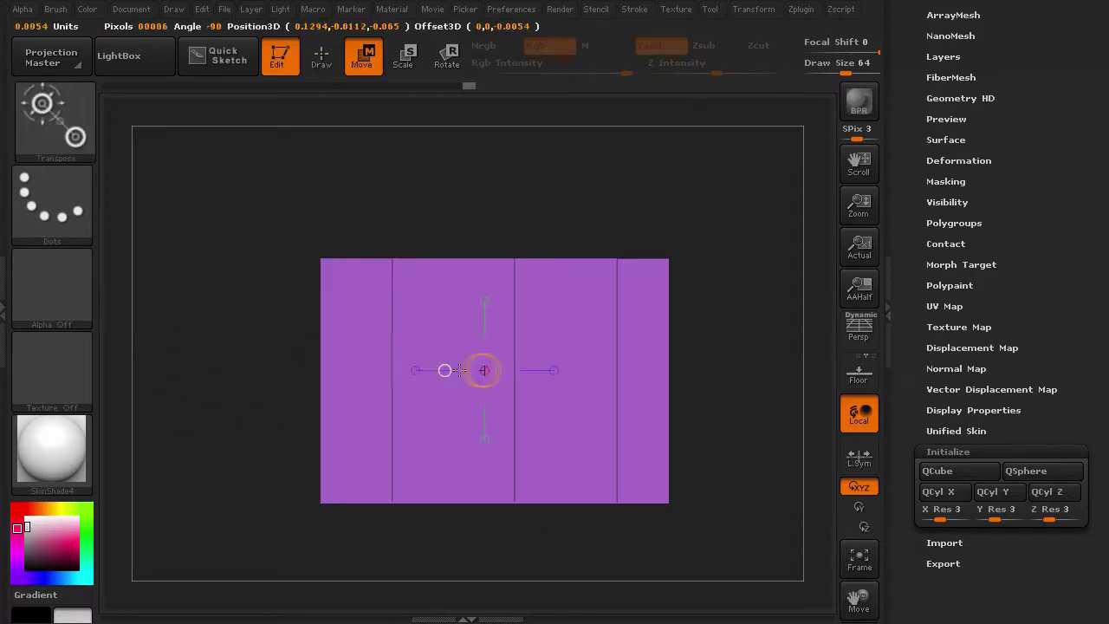
{"action": "mouse_move", "coordinate": [155, 368]}
{"action": "left_mouse_down"}
{"action": "mouse_move", "coordinate": [391, 369]}
{"action": "mouse_move", "coordinate": [138, 372]}
{"action": "mouse_move", "coordinate": [415, 372]}
{"action": "mouse_move", "coordinate": [178, 378]}
{"action": "mouse_move", "coordinate": [232, 301]}
{"action": "mouse_move", "coordinate": [252, 303]}
{"action": "left_mouse_up"}
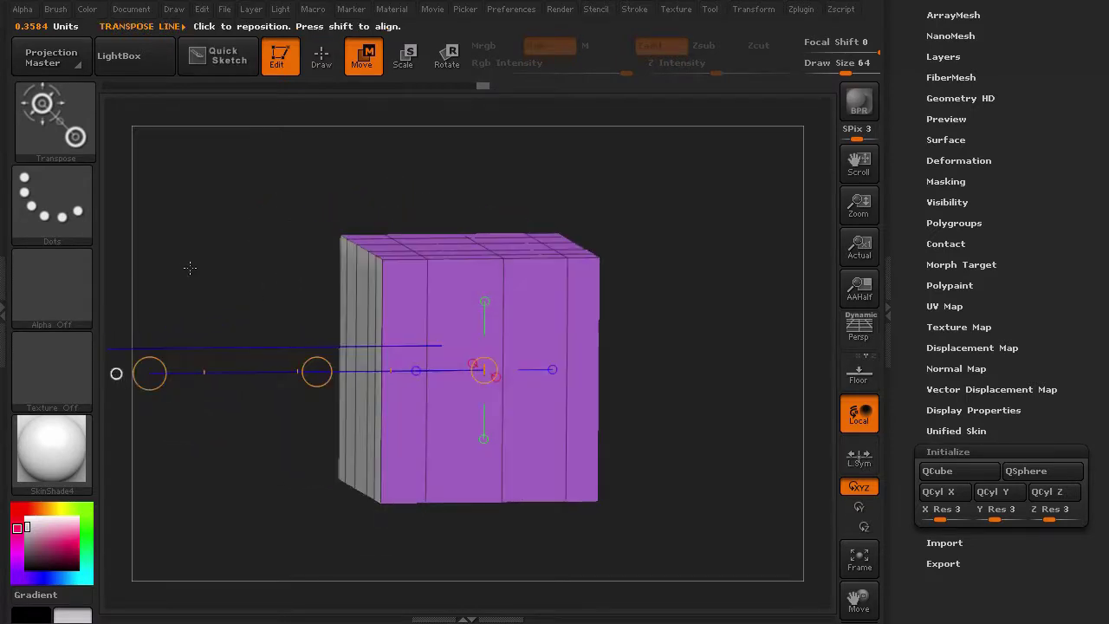
{"action": "mouse_move", "coordinate": [461, 307]}
{"action": "left_mouse_down", "text": "shift"}
{"action": "mouse_move", "coordinate": [461, 150]}
{"action": "mouse_move", "coordinate": [463, 248]}
{"action": "mouse_move", "coordinate": [284, 265]}
{"action": "mouse_move", "coordinate": [292, 324]}
{"action": "mouse_move", "coordinate": [250, 312]}
{"action": "mouse_move", "coordinate": [230, 268]}
{"action": "mouse_move", "coordinate": [227, 358]}
{"action": "mouse_move", "coordinate": [168, 438]}
{"action": "mouse_move", "coordinate": [372, 448]}
{"action": "mouse_move", "coordinate": [295, 436]}
{"action": "mouse_move", "coordinate": [287, 457]}
{"action": "mouse_move", "coordinate": [265, 451]}
{"action": "mouse_move", "coordinate": [237, 466]}
{"action": "left_mouse_up", "text": "shift"}
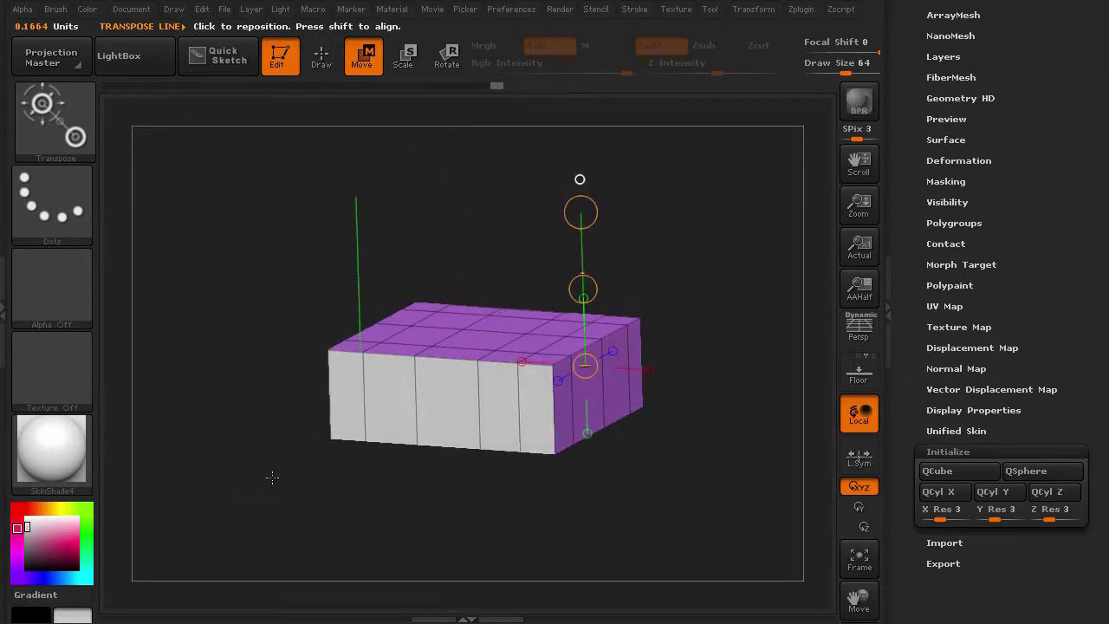